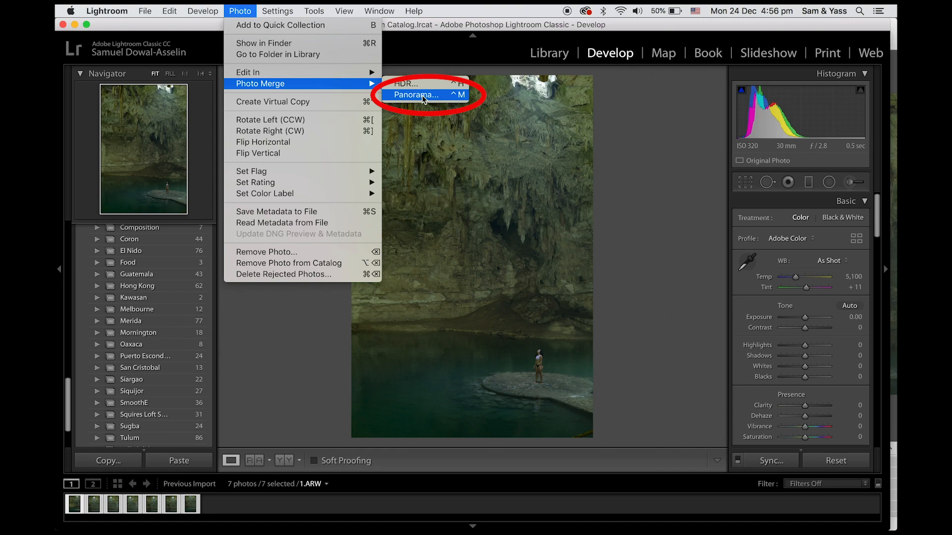
Merge the seven selected photos into a panorama using the Spherical projection, and display the merged image.
{"action": "left_click", "coordinate": [421, 95]}
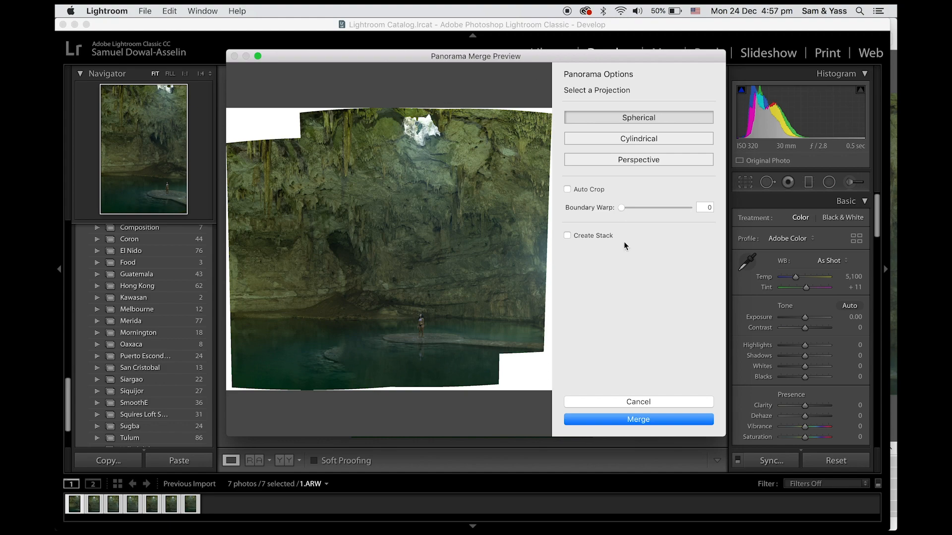
{"action": "left_click", "coordinate": [647, 419]}
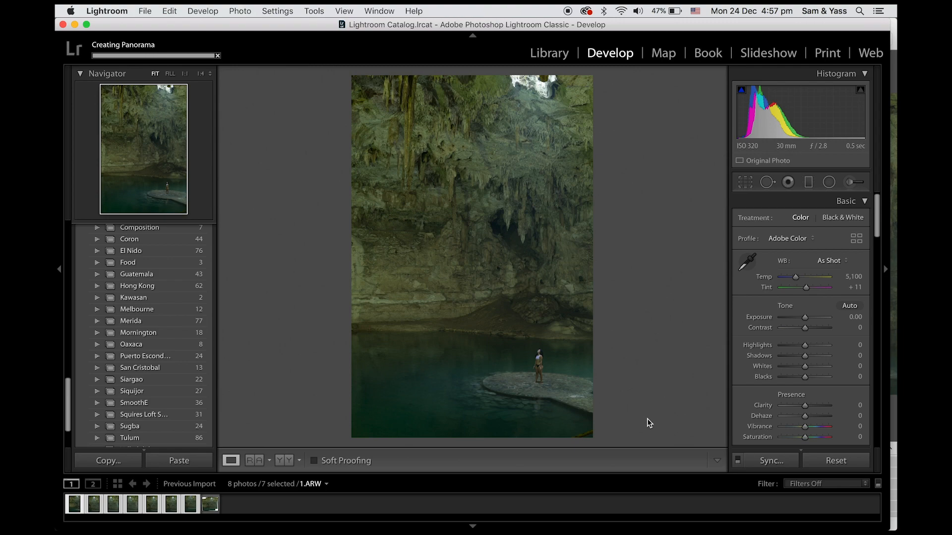
{"action": "left_click", "coordinate": [210, 505]}
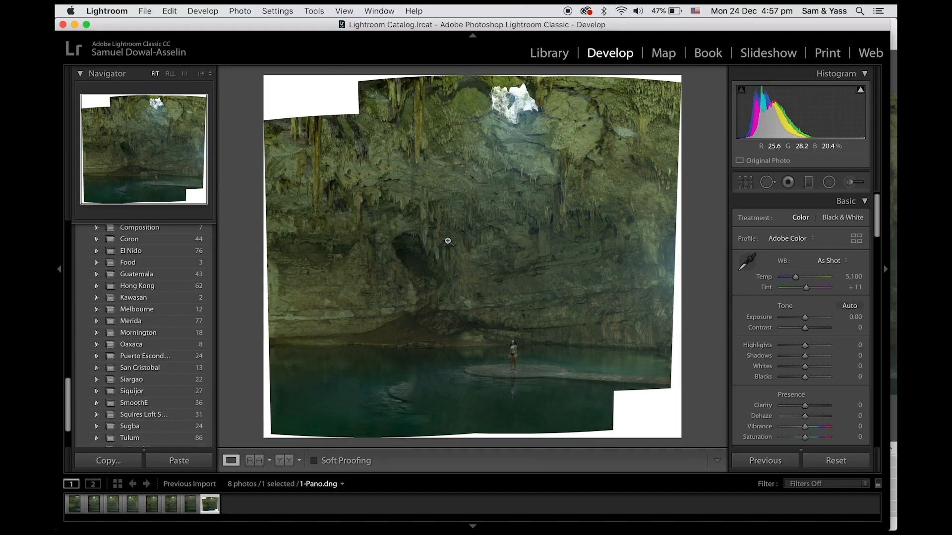
Open the merged panorama in Adobe Photoshop CC 2019 for editing.
{"action": "right_click", "coordinate": [448, 243]}
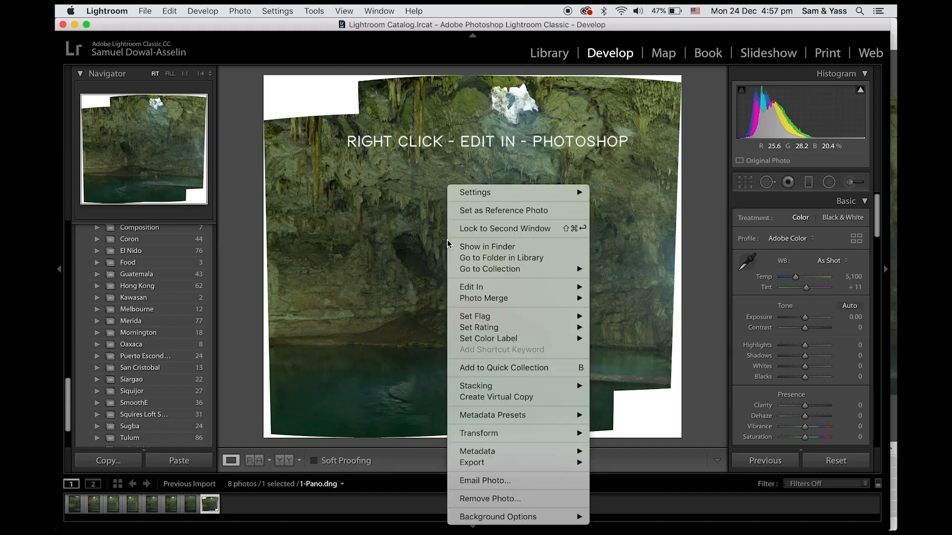
{"action": "mouse_move", "coordinate": [498, 289]}
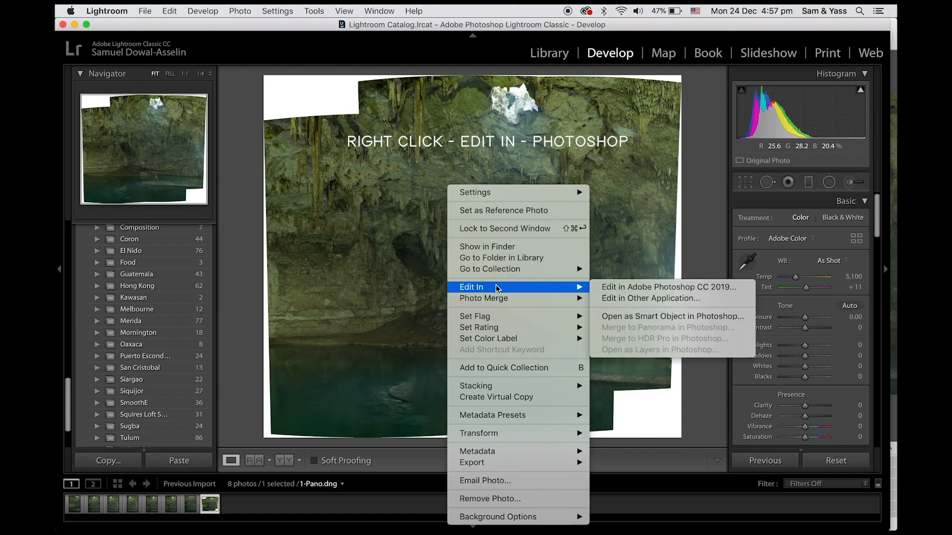
{"action": "left_click", "coordinate": [617, 288]}
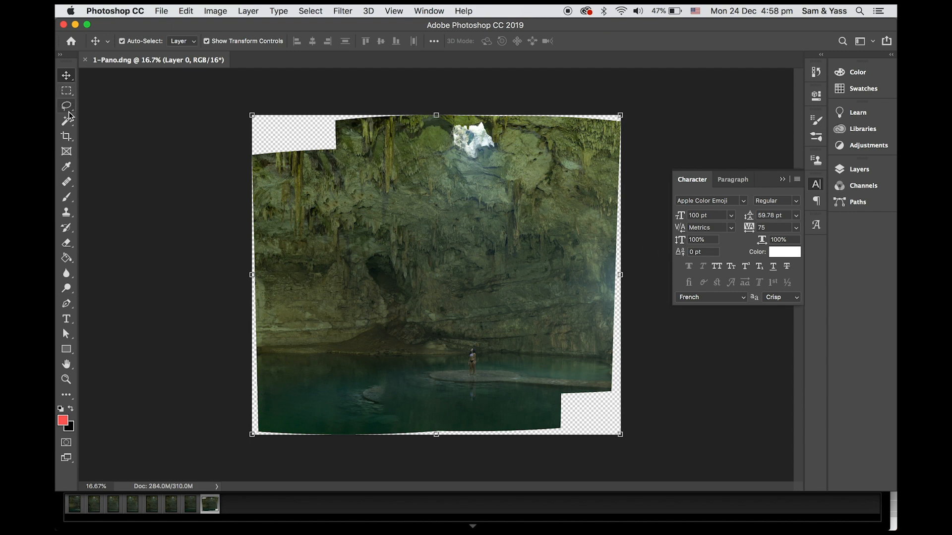
Crop the panorama to a 4:5 ratio, shifting the image so the standing figure is horizontally centred.
{"action": "left_click", "coordinate": [66, 136]}
{"action": "left_click", "coordinate": [208, 42]}
{"action": "type", "text": "4"}
{"action": "key", "text": "Tab"}
{"action": "type", "text": "5"}
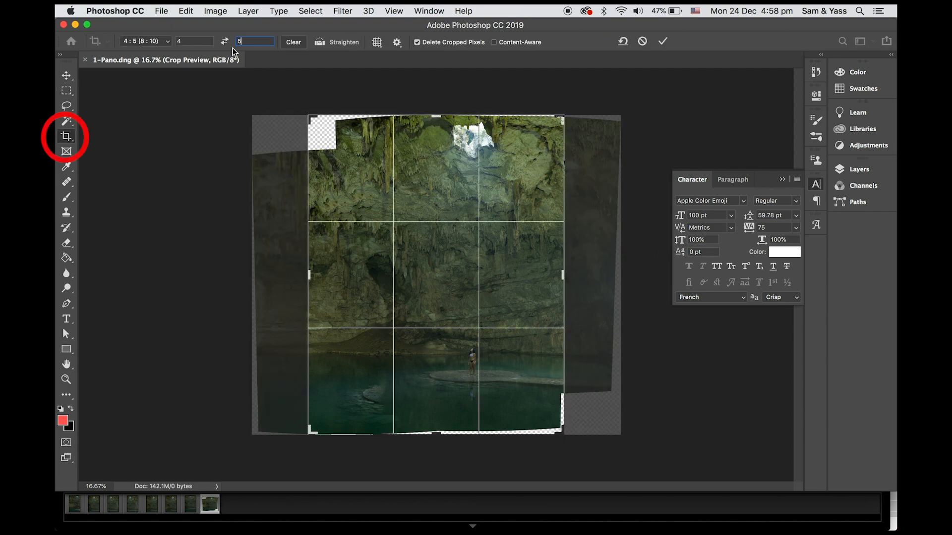
{"action": "left_click_drag", "start_coordinate": [525, 241], "coordinate": [487, 241]}
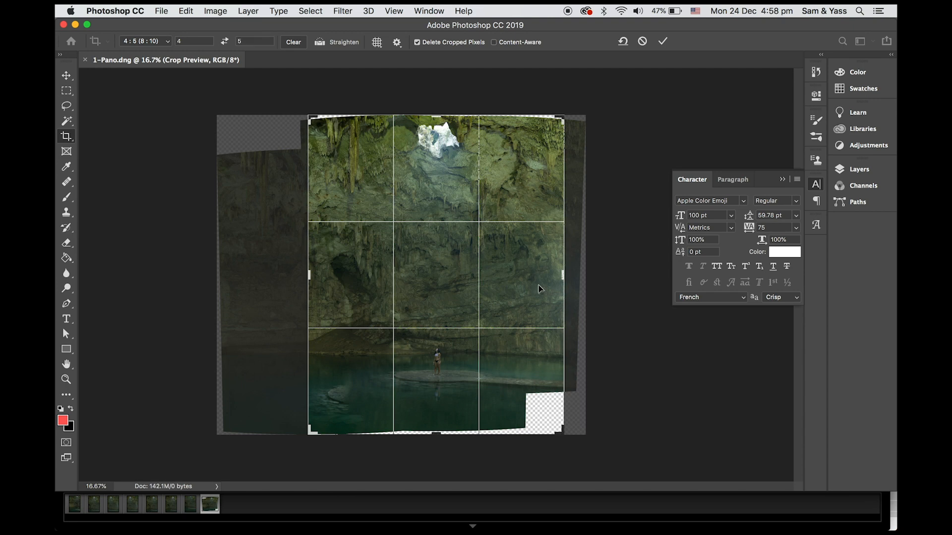
{"action": "key", "text": "Return"}
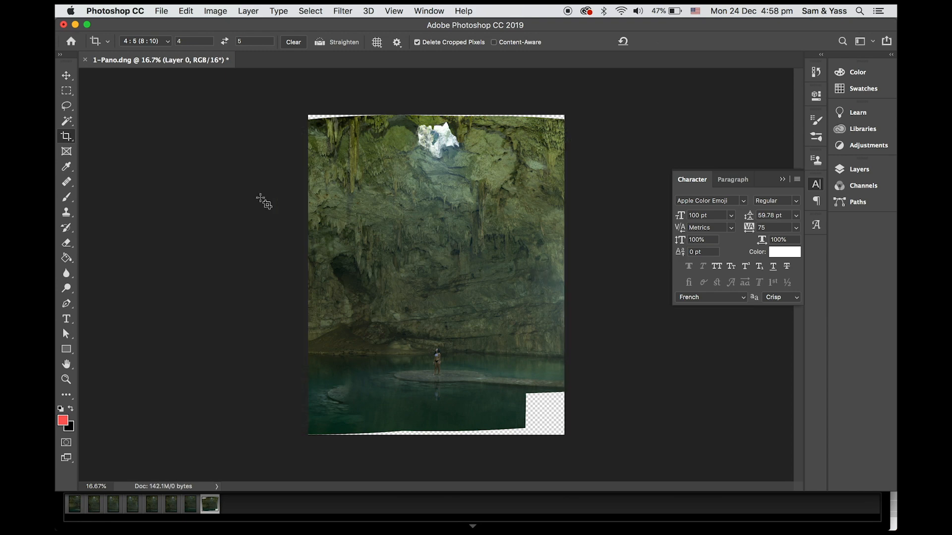
Select the transparent area along the image's bottom edge and lower-right corner with the Magic Wand, and fill it with Content-Aware.
{"action": "left_click", "coordinate": [67, 122]}
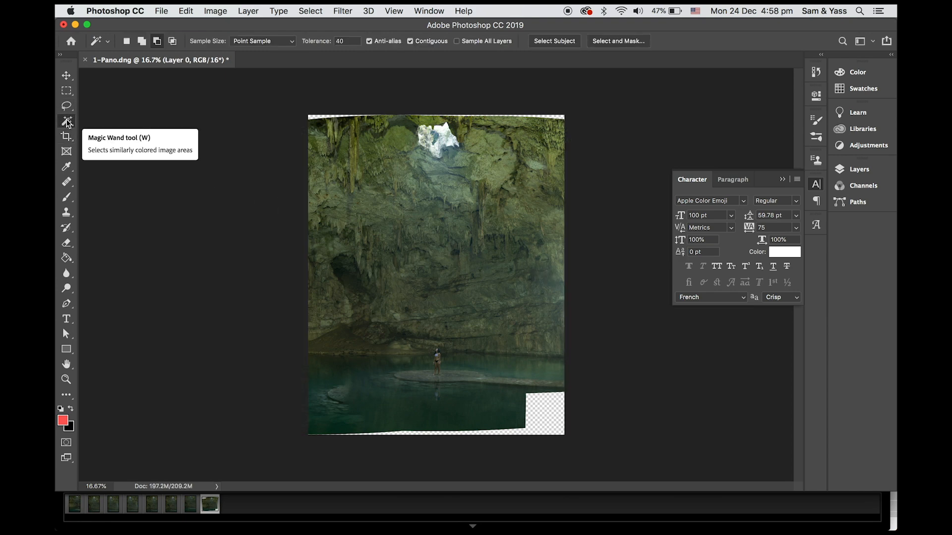
{"action": "left_click", "coordinate": [547, 419]}
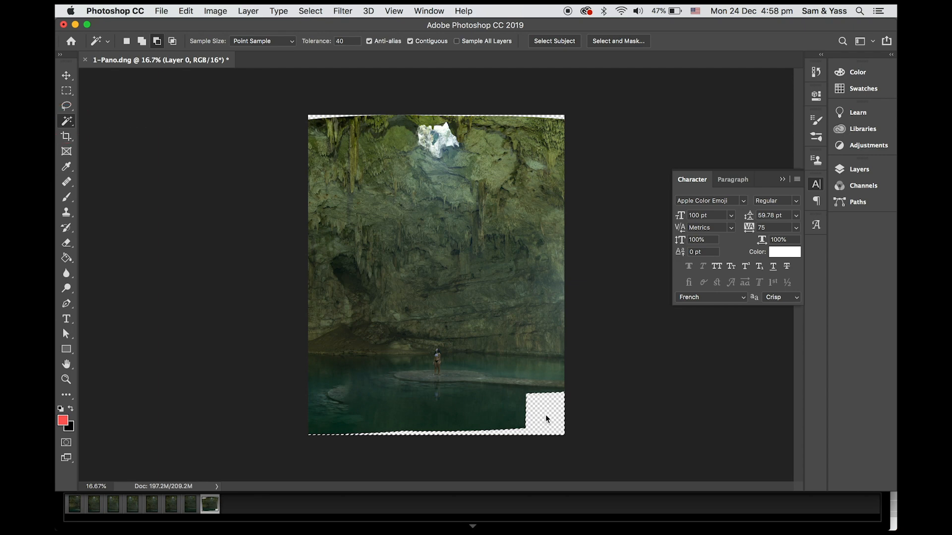
{"action": "key", "text": "shift"}
{"action": "key", "text": "shift+BackSpace"}
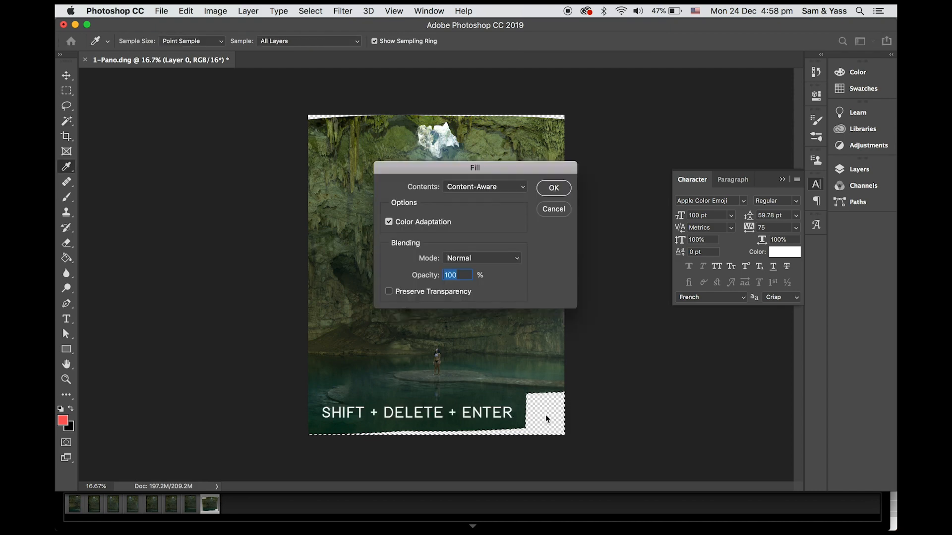
{"action": "left_click", "coordinate": [556, 190]}
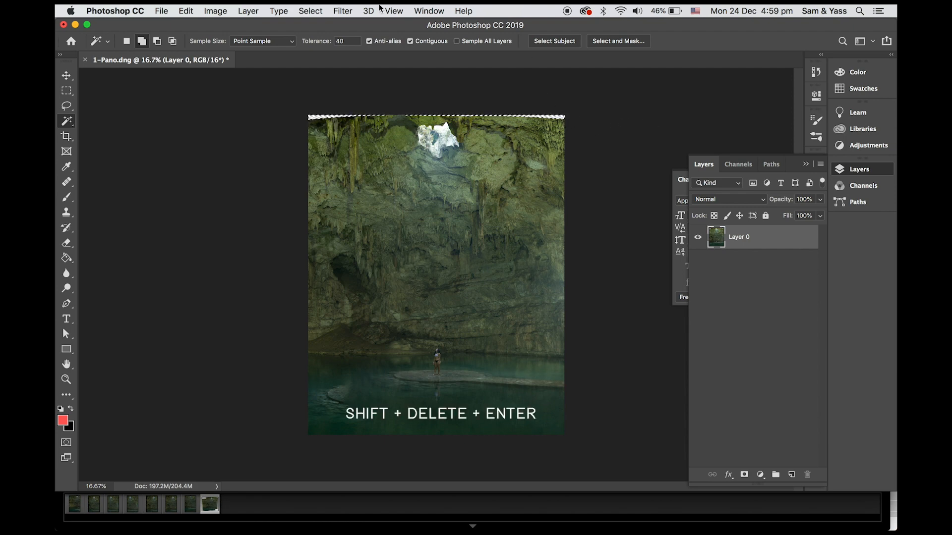
Fill the selected transparent strip along the image's top edge with Content-Aware, and clear the selection.
{"action": "key", "text": "shift+BackSpace"}
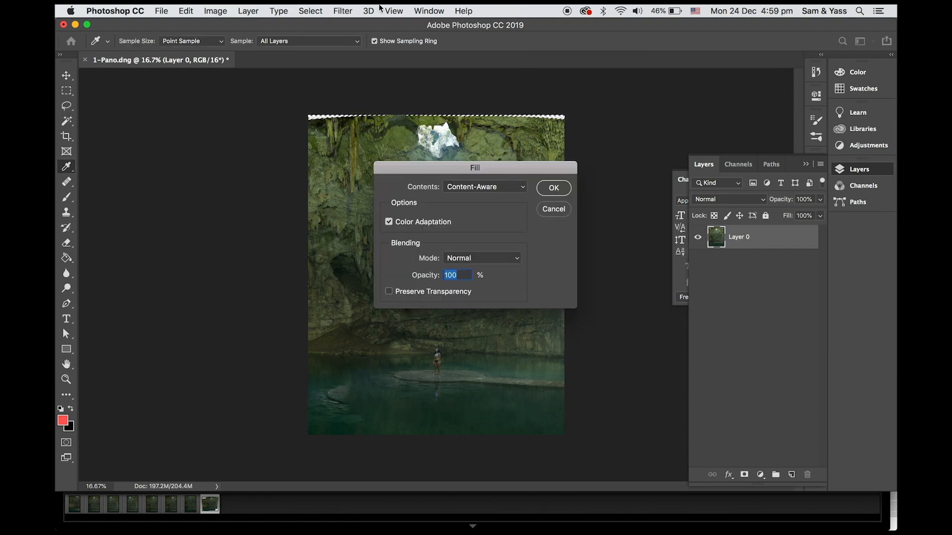
{"action": "key", "text": "Return"}
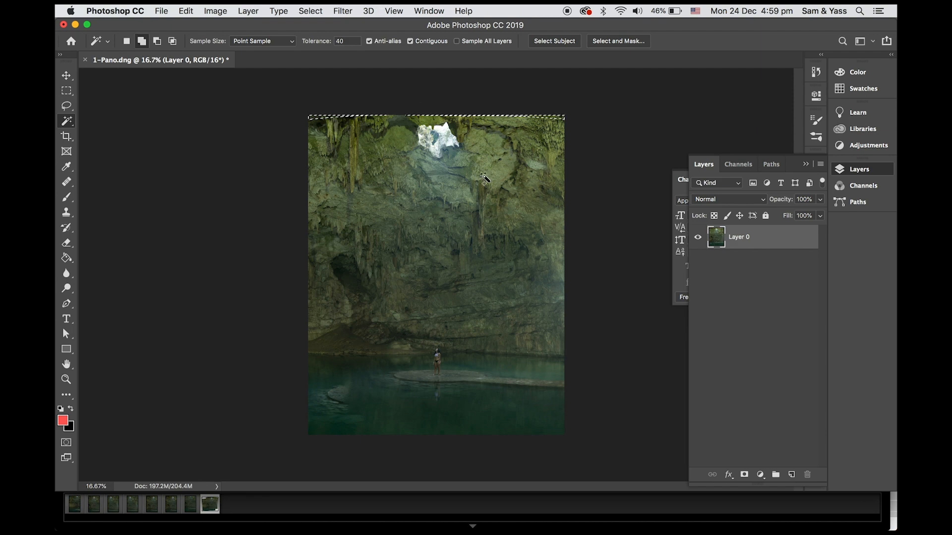
{"action": "left_click", "coordinate": [313, 11]}
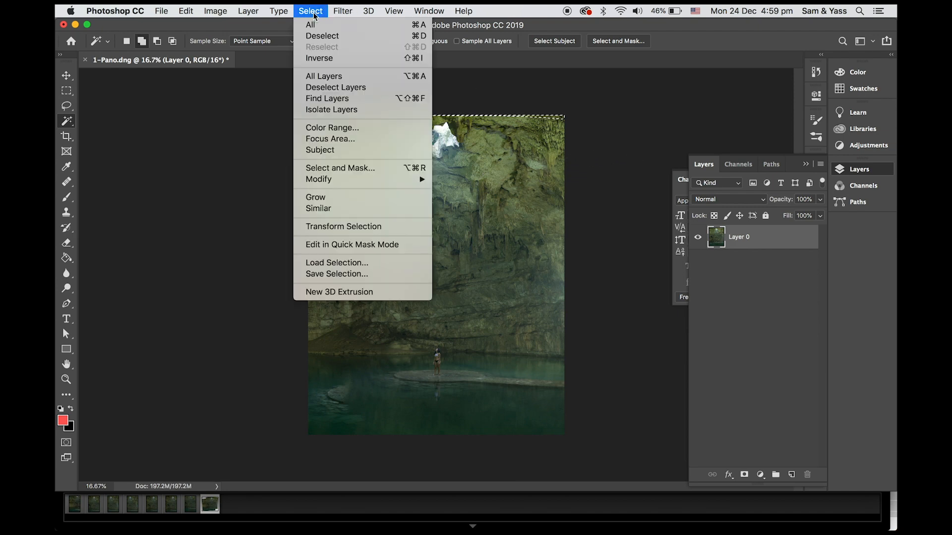
{"action": "left_click", "coordinate": [322, 36]}
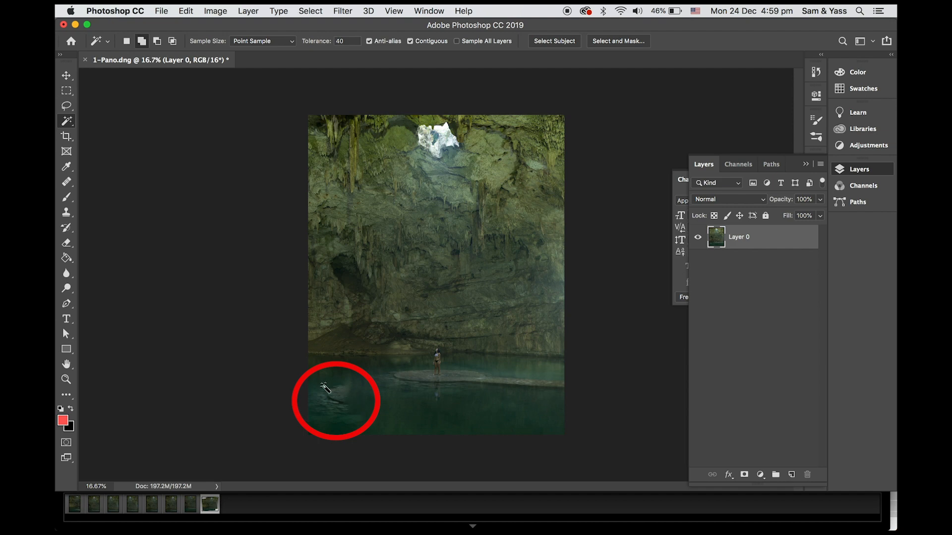
Lasso the rippled patch of water in the image's lower-left corner, remove it with a Content-Aware fill, and deselect.
{"action": "key", "text": "j"}
{"action": "key", "text": "l"}
{"action": "mouse_move", "coordinate": [354, 395]}
{"action": "left_mouse_down"}
{"action": "mouse_move", "coordinate": [350, 368]}
{"action": "mouse_move", "coordinate": [321, 431]}
{"action": "mouse_move", "coordinate": [354, 395]}
{"action": "left_mouse_up"}
{"action": "key", "text": "shift+BackSpace"}
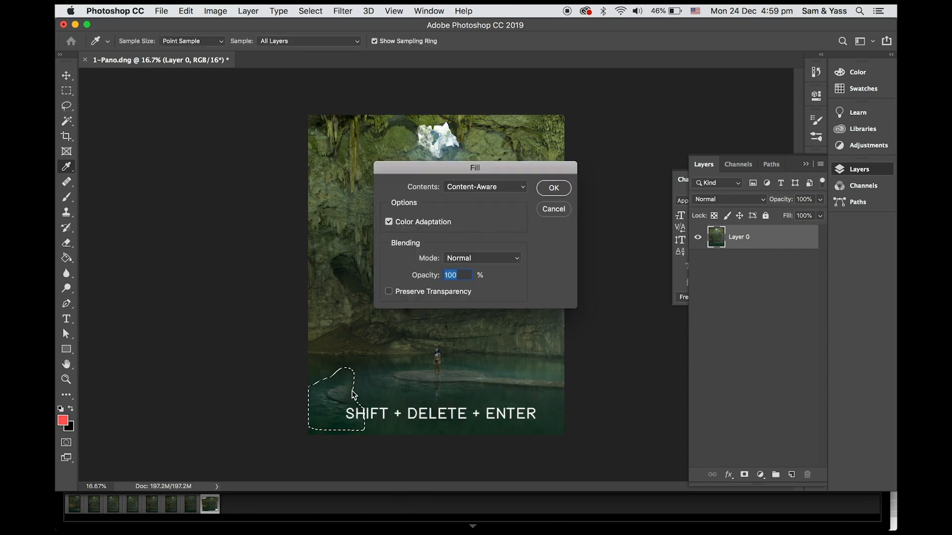
{"action": "key", "text": "Return"}
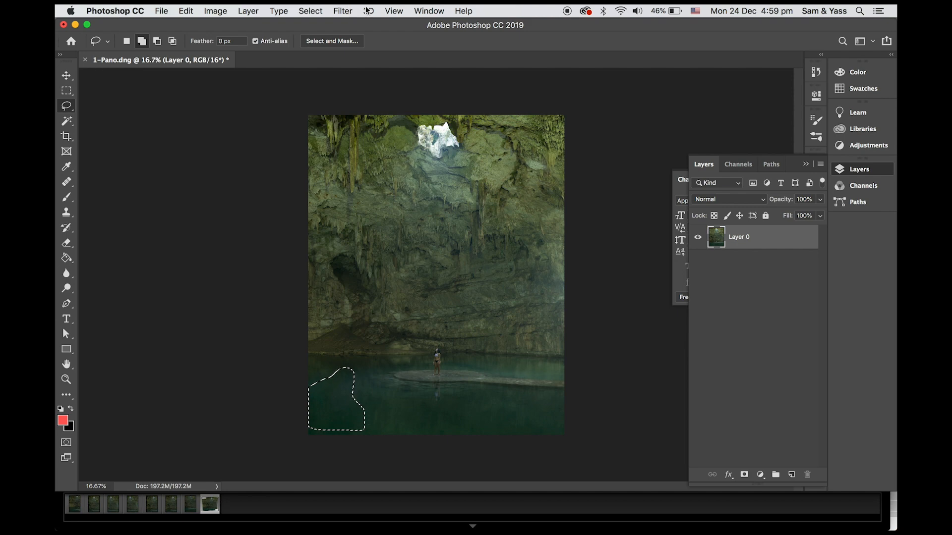
{"action": "left_click", "coordinate": [282, 11]}
{"action": "left_click", "coordinate": [313, 34]}
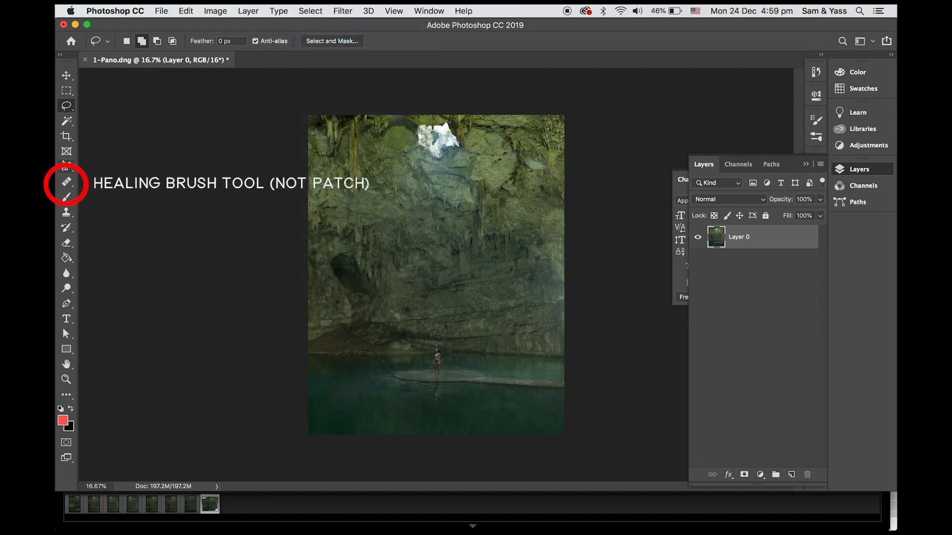
Set the Healing Brush to 440 px and 7% hardness, sample the water near the image's left edge, and undo the last change.
{"action": "key", "text": "shift+j"}
{"action": "left_click", "coordinate": [131, 38]}
{"action": "left_click", "coordinate": [182, 71]}
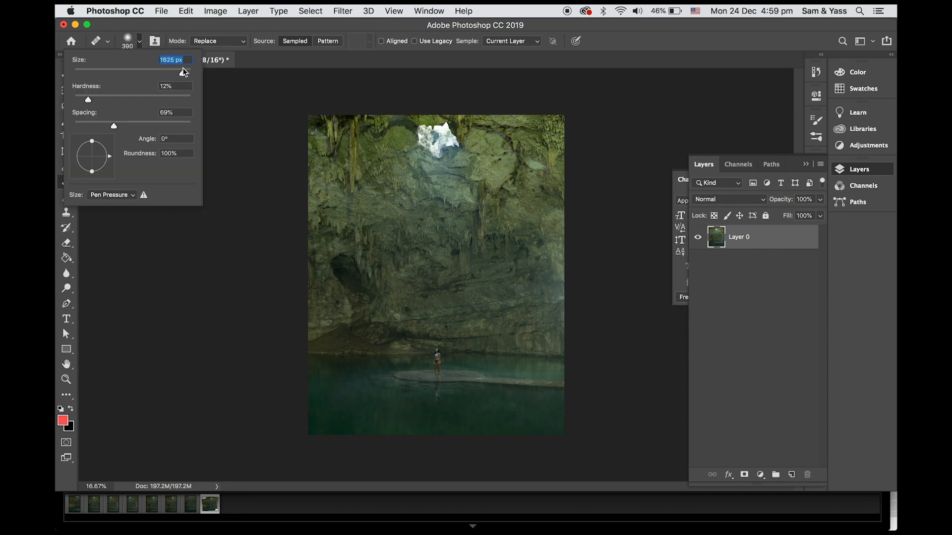
{"action": "left_click_drag", "start_coordinate": [84, 101], "coordinate": [82, 100]}
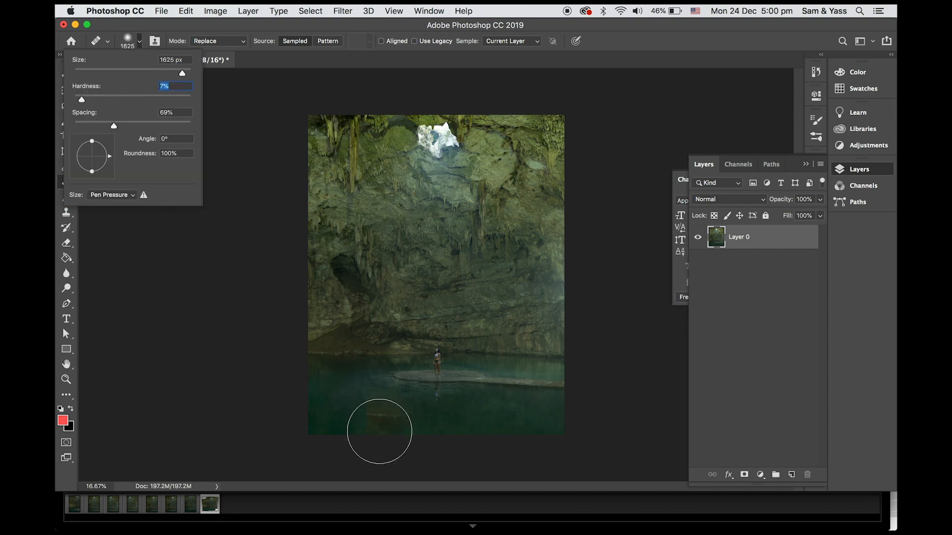
{"action": "left_click_drag", "start_coordinate": [183, 73], "coordinate": [164, 73]}
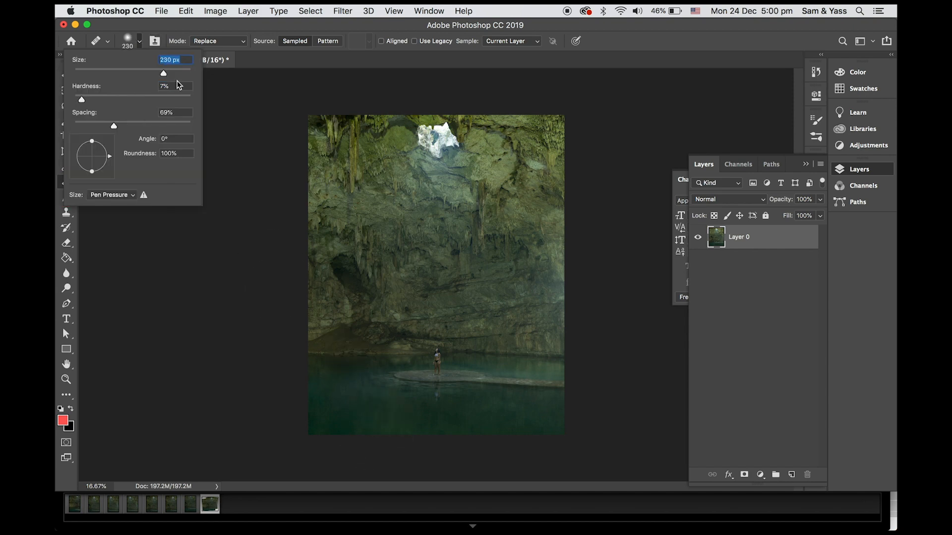
{"action": "left_click", "coordinate": [182, 73]}
{"action": "left_click_drag", "start_coordinate": [178, 71], "coordinate": [173, 71]}
{"action": "left_click", "coordinate": [318, 374], "text": "alt"}
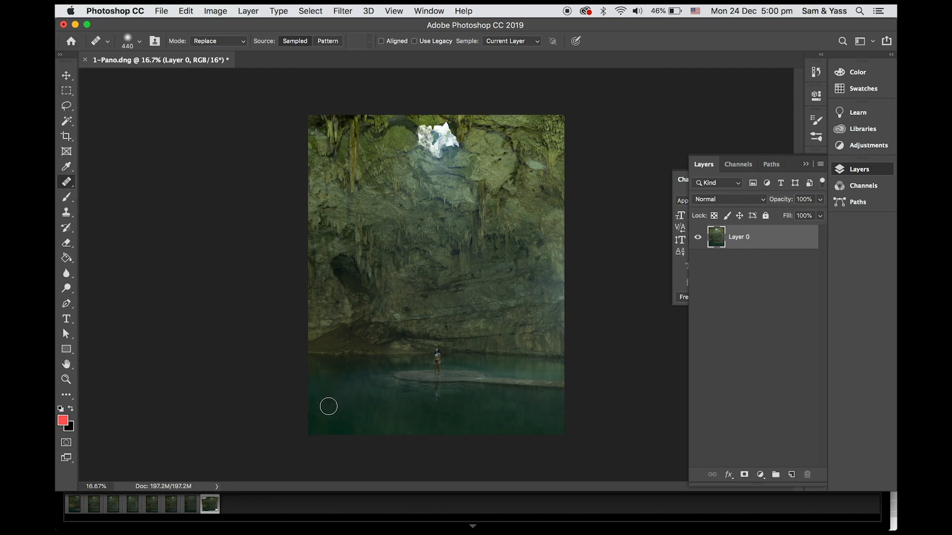
{"action": "key", "text": "super+z"}
Save the image as a TIFF named Composition in the Composition folder of the November 2018 Valladolid pictures on LaCie 2018.
{"action": "left_click", "coordinate": [164, 10]}
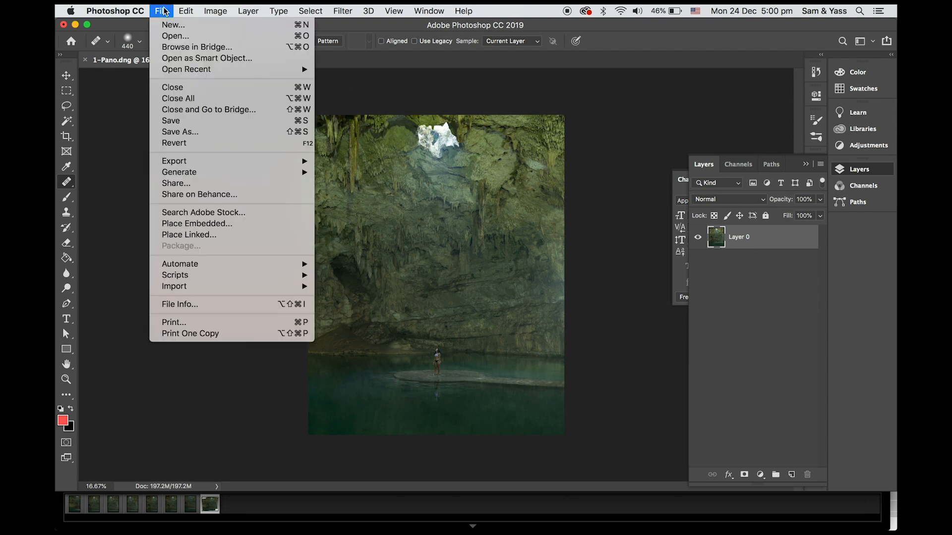
{"action": "left_click", "coordinate": [200, 132]}
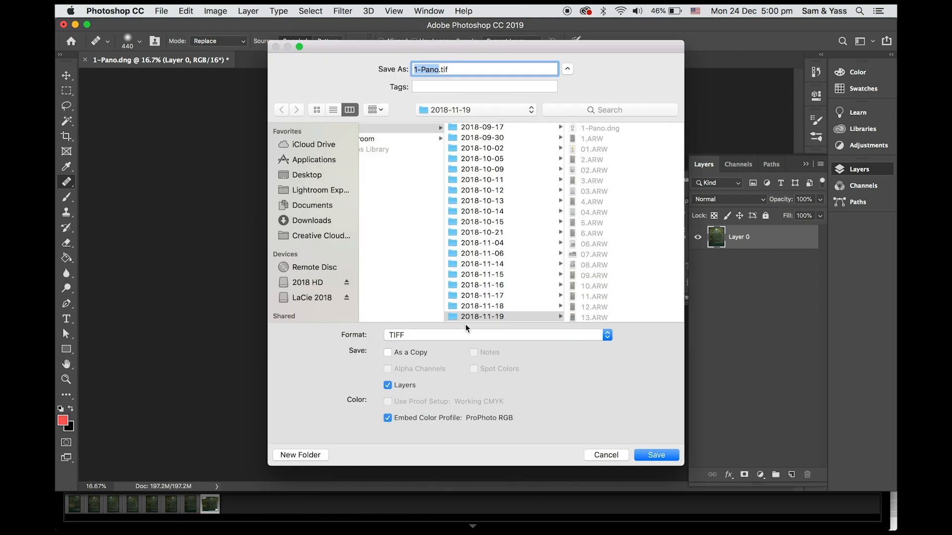
{"action": "left_click", "coordinate": [312, 298]}
{"action": "left_click", "coordinate": [410, 160]}
{"action": "left_click", "coordinate": [516, 201]}
{"action": "left_click", "coordinate": [609, 307]}
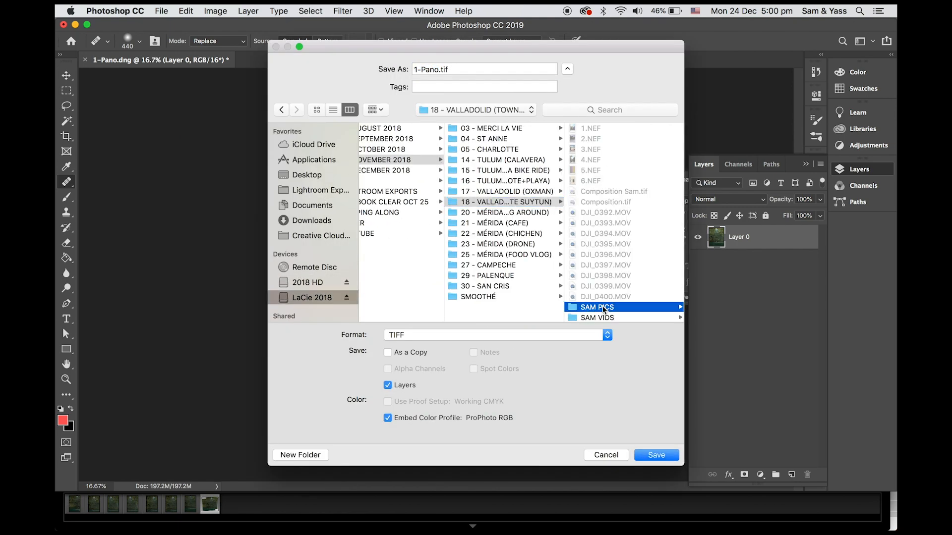
{"action": "scroll", "coordinate": [604, 203], "scroll_direction": "down", "scroll_amount": 5}
{"action": "left_click", "coordinate": [602, 200]}
{"action": "type", "text": "Composition"}
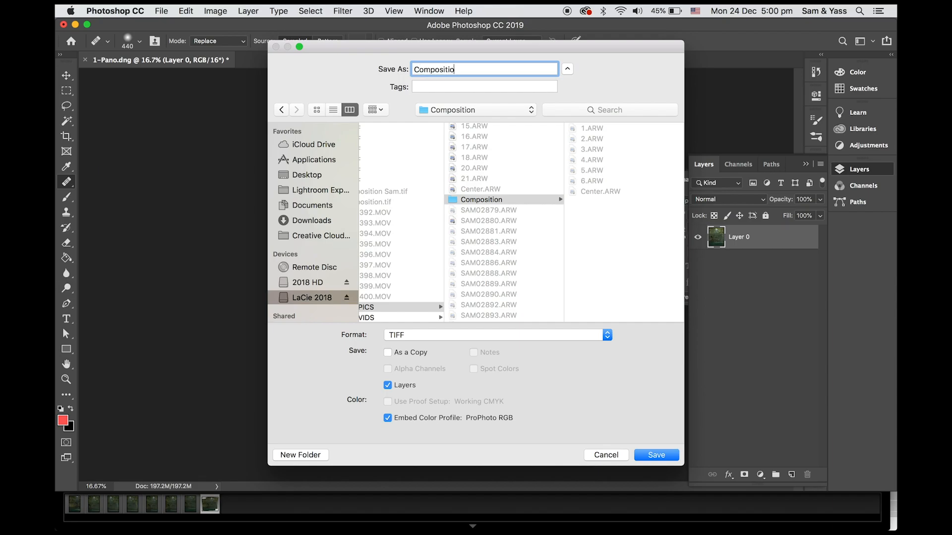
{"action": "key", "text": "Return"}
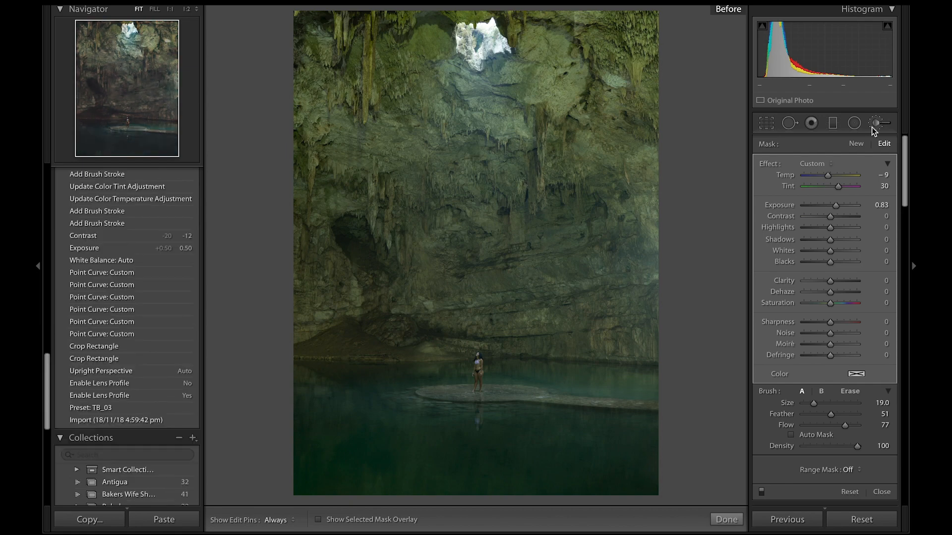
In Lightroom, reopen the Adjustment Brush, switch from the Before view to the edited photo, and examine the water, subject and cave wall masks.
{"action": "left_click", "coordinate": [874, 125]}
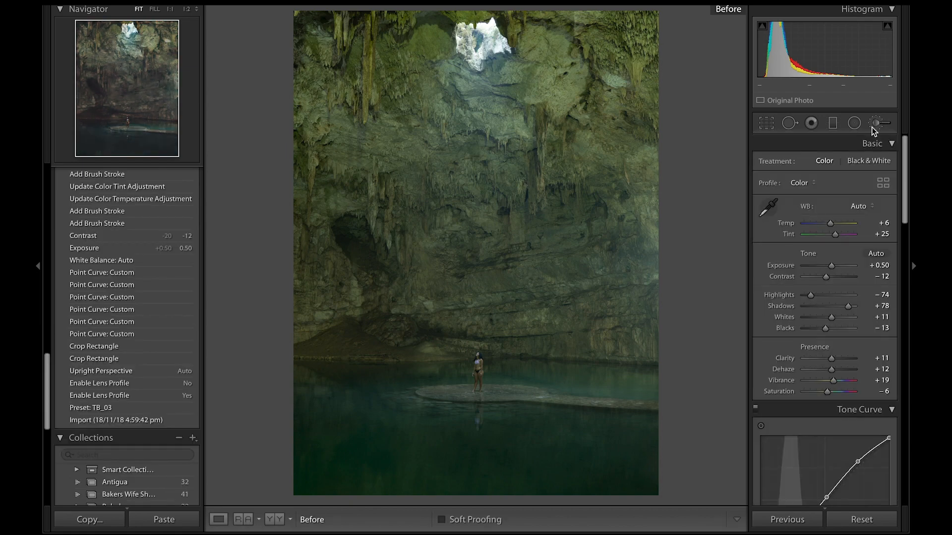
{"action": "left_click", "coordinate": [873, 127]}
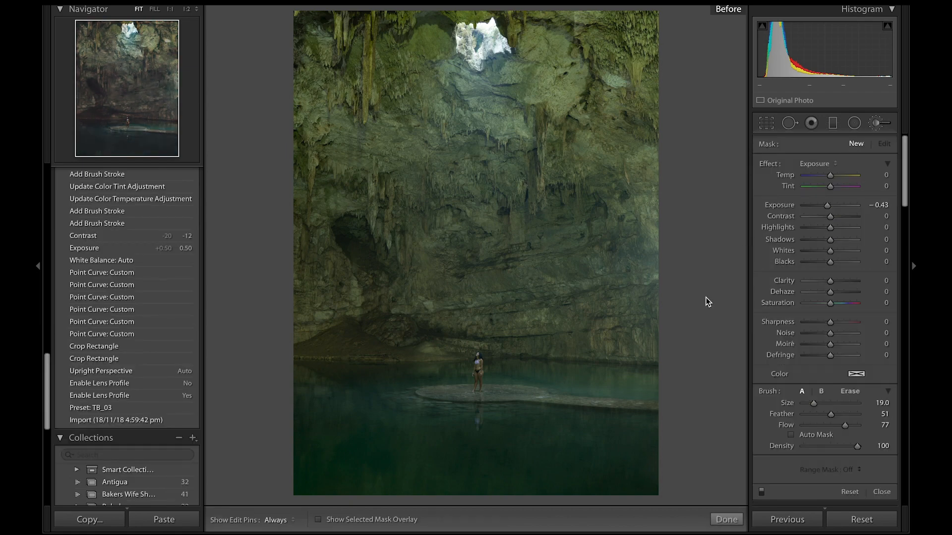
{"action": "key", "text": "backslash"}
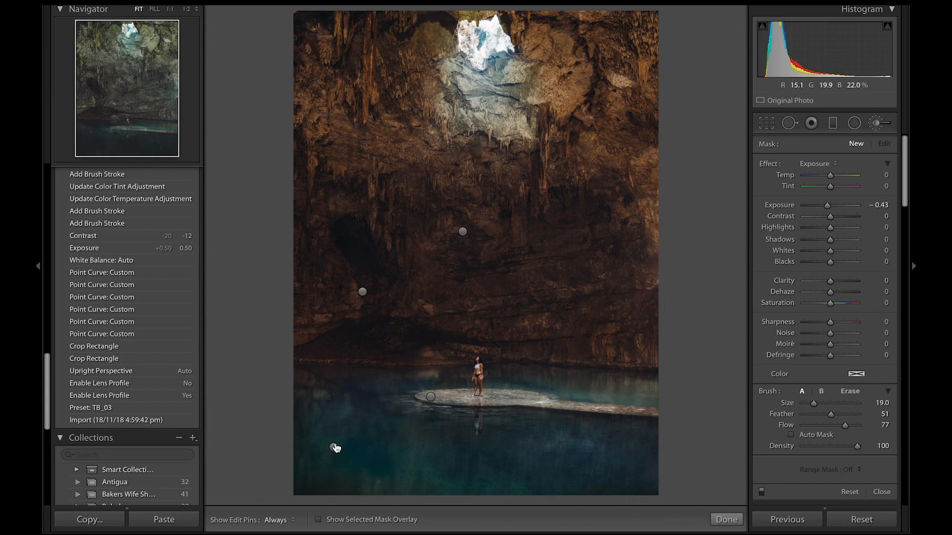
{"action": "left_click", "coordinate": [334, 448]}
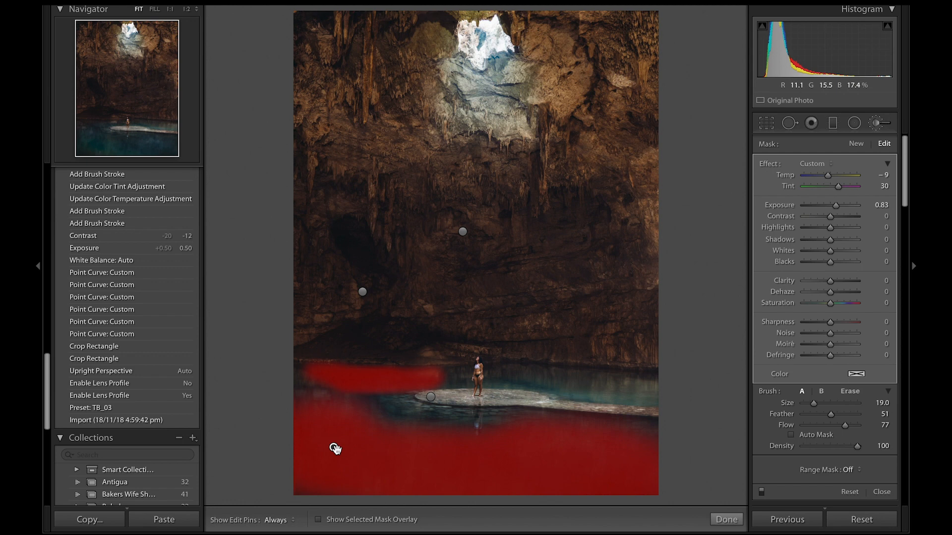
{"action": "left_click", "coordinate": [431, 397]}
{"action": "mouse_move", "coordinate": [431, 397]}
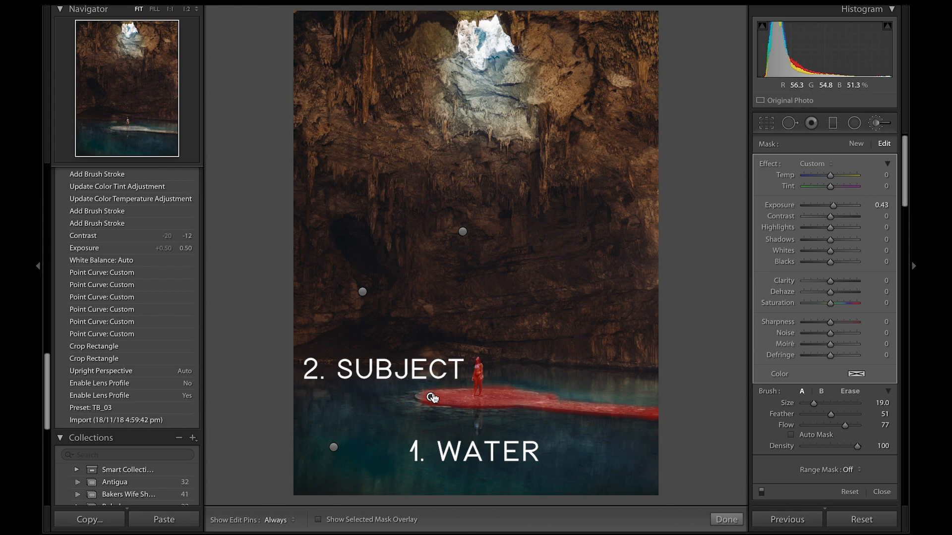
{"action": "left_click", "coordinate": [463, 232]}
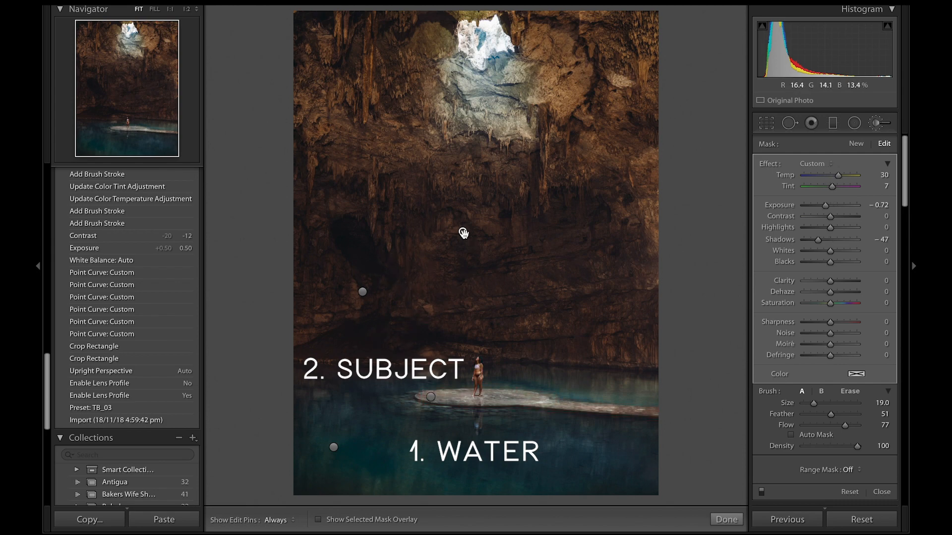
Return the photo to its TB_03 preset state in the history and examine the tone curve, hue, lens correction and transform settings.
{"action": "mouse_move", "coordinate": [463, 232]}
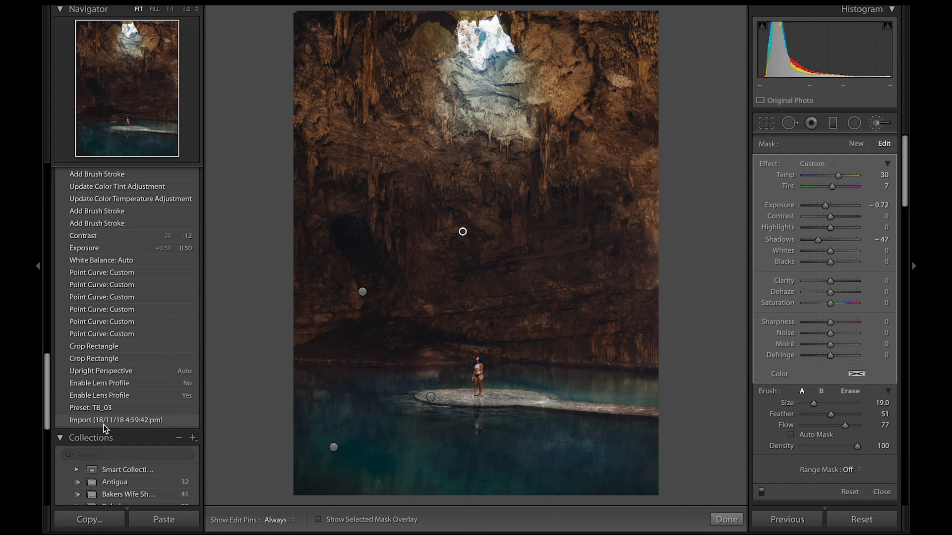
{"action": "left_click", "coordinate": [151, 408]}
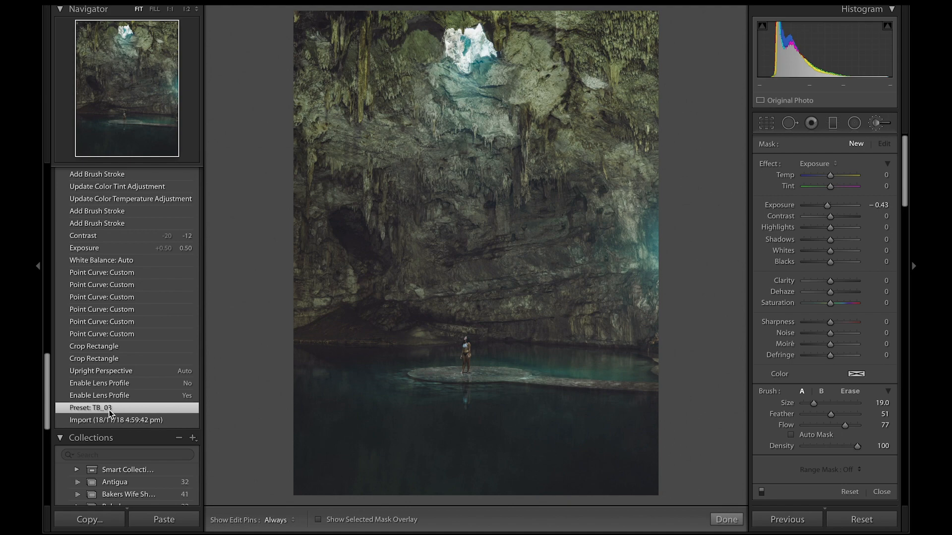
{"action": "scroll", "coordinate": [779, 403], "scroll_direction": "down", "scroll_amount": 10}
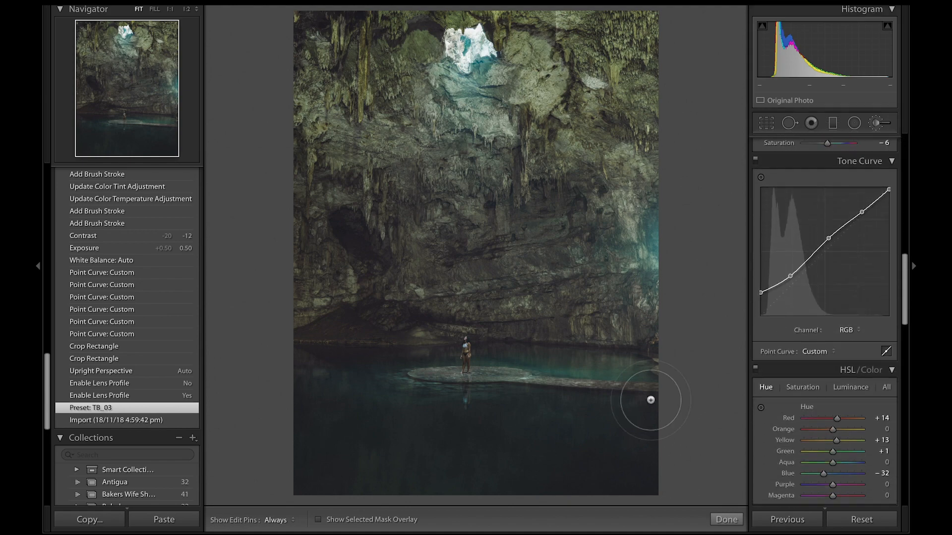
{"action": "scroll", "coordinate": [766, 408], "scroll_direction": "down", "scroll_amount": 10}
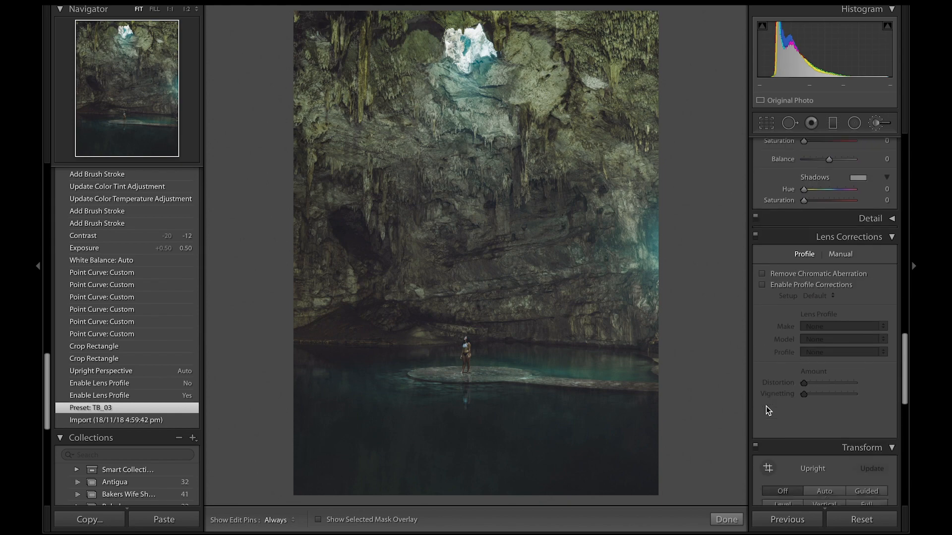
{"action": "scroll", "coordinate": [766, 406], "scroll_direction": "down", "scroll_amount": 5}
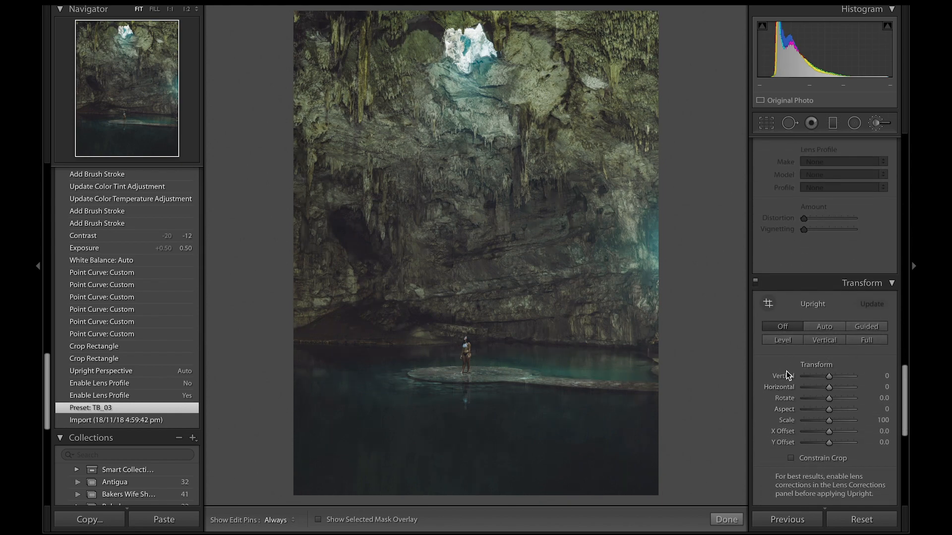
Step forward in the history from the lens profile states to Upright Auto, and review the latest Crop Rectangle state with the crop overlay.
{"action": "left_click", "coordinate": [90, 398]}
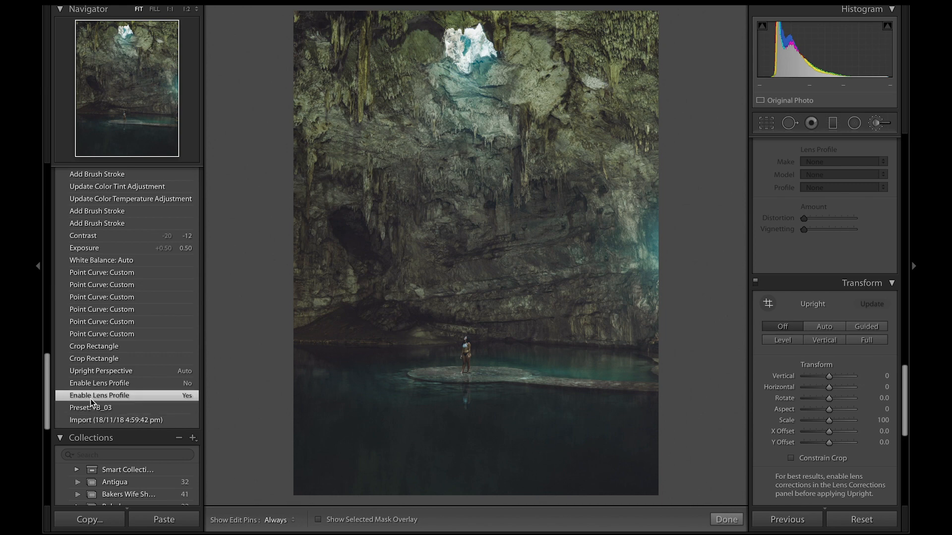
{"action": "left_click", "coordinate": [100, 383]}
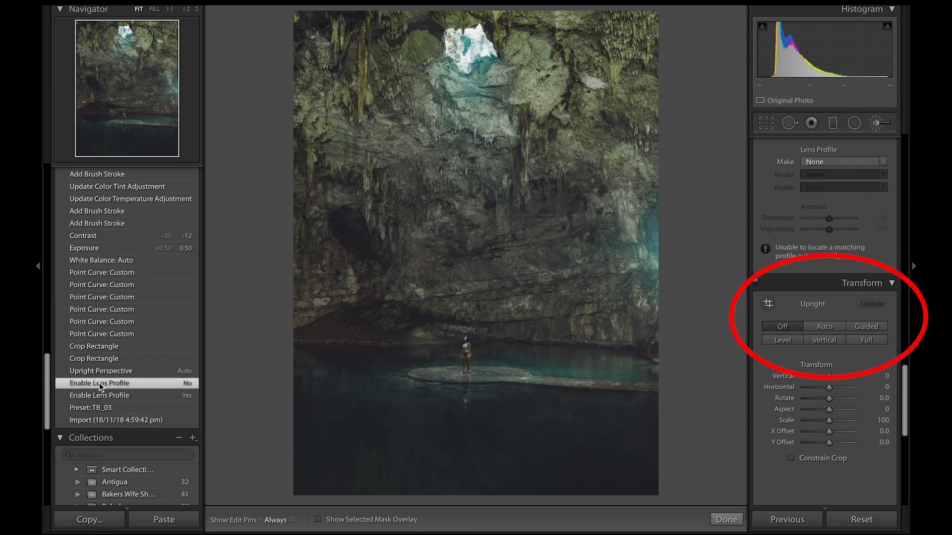
{"action": "left_click", "coordinate": [100, 372]}
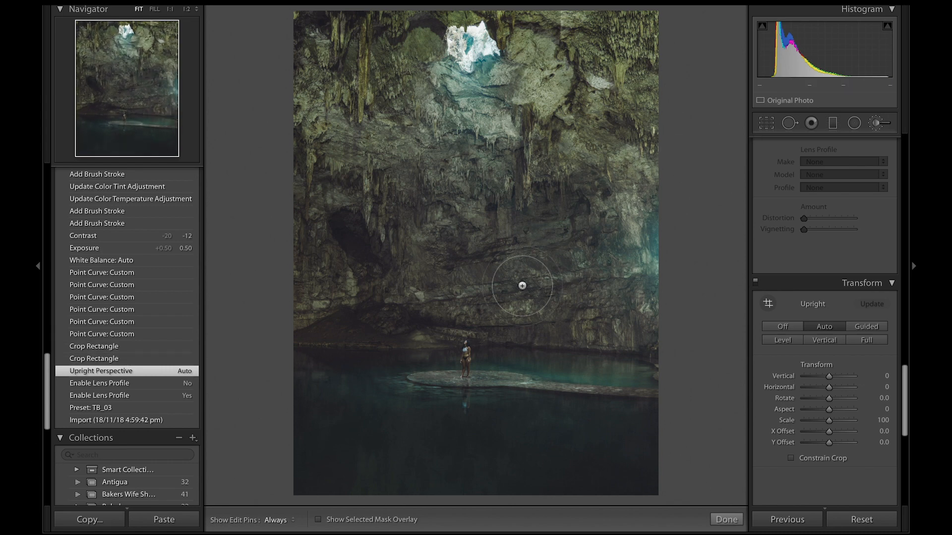
{"action": "left_click", "coordinate": [768, 116]}
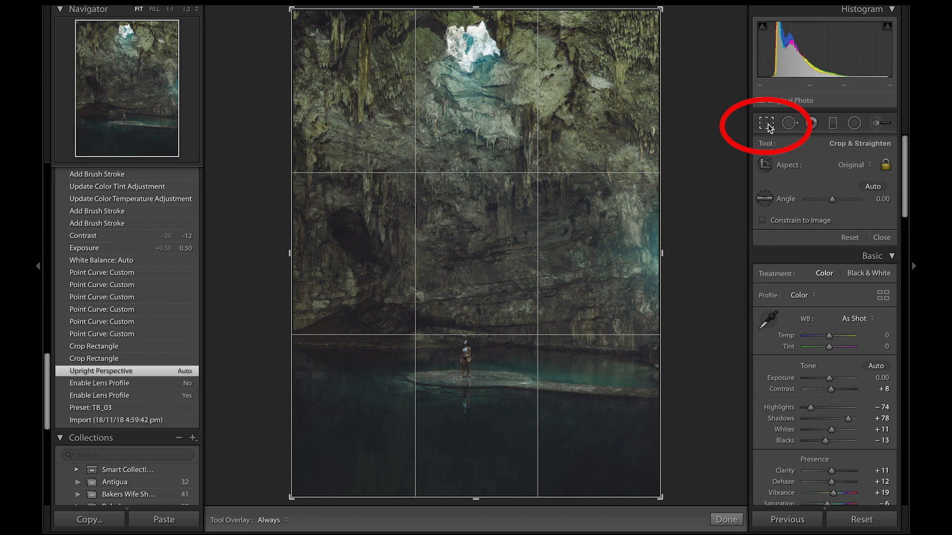
{"action": "left_click", "coordinate": [117, 348]}
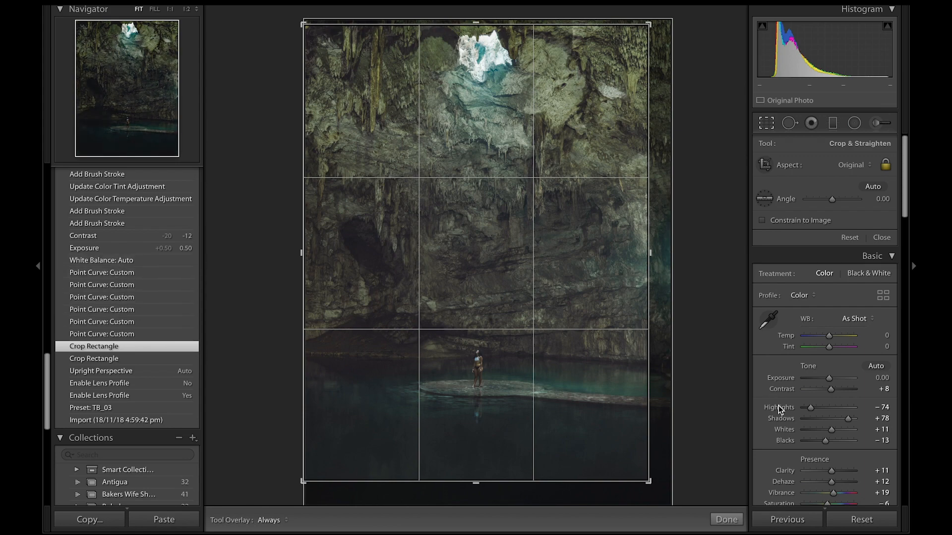
Restore the latest custom point curve state from the history, check the tone curve, and close the crop tool.
{"action": "scroll", "coordinate": [778, 405], "scroll_direction": "down", "scroll_amount": 10}
{"action": "scroll", "coordinate": [778, 405], "scroll_direction": "up", "scroll_amount": 5}
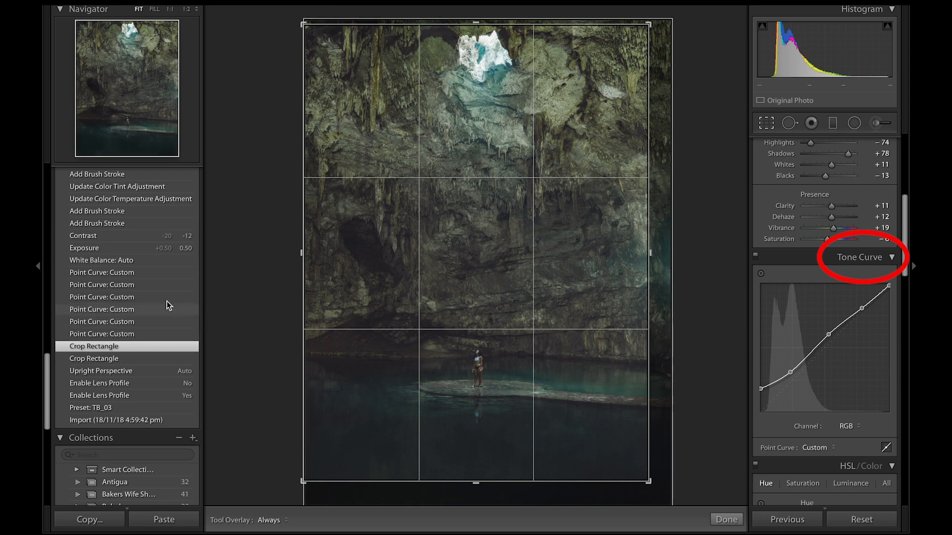
{"action": "left_click", "coordinate": [135, 273]}
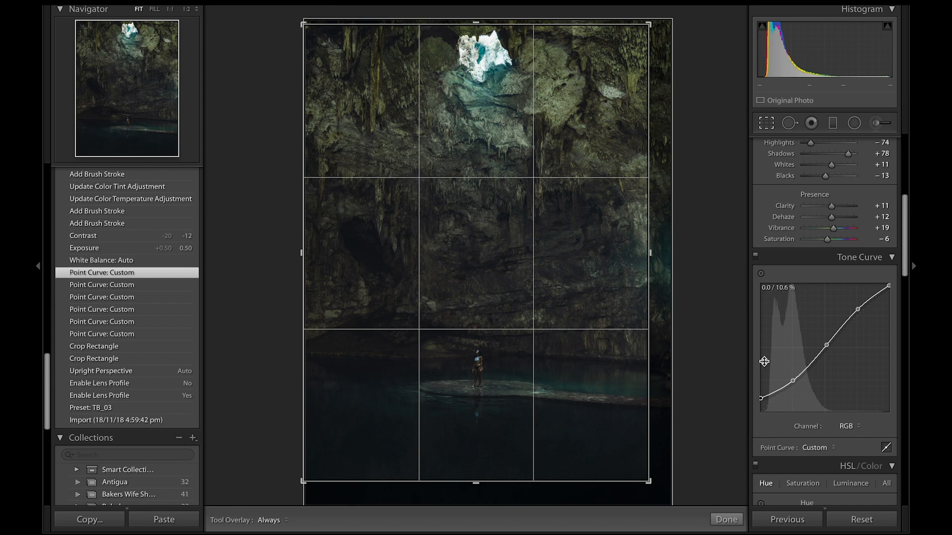
{"action": "mouse_move", "coordinate": [713, 533]}
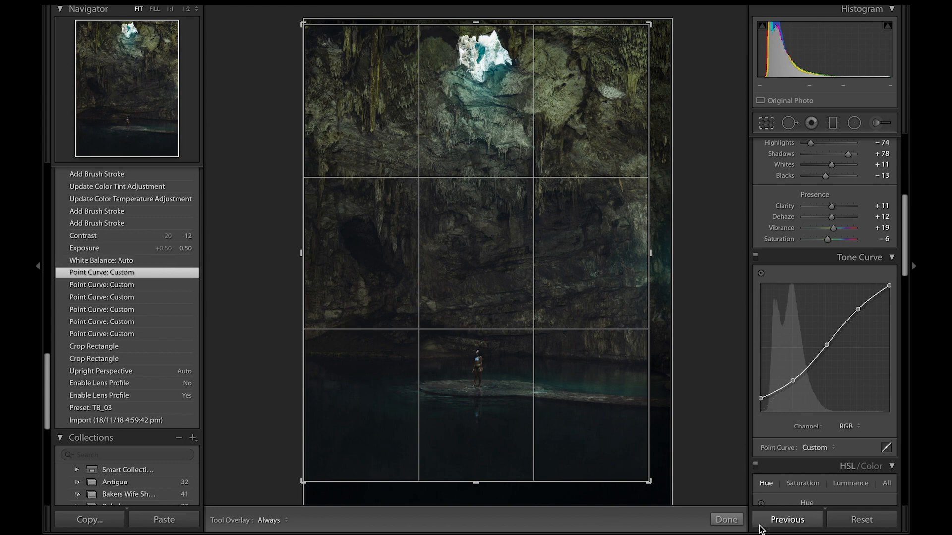
{"action": "left_click", "coordinate": [734, 521]}
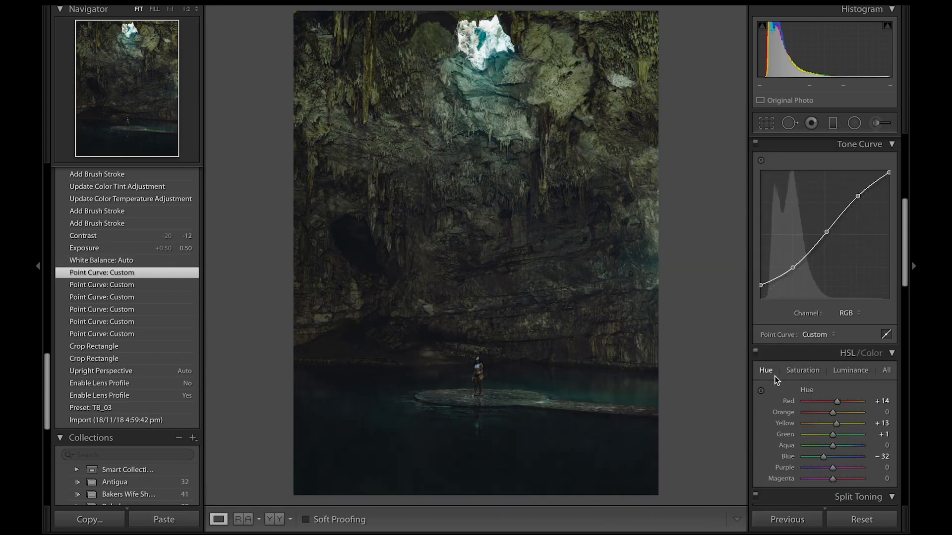
Set the basic adjustments to Auto white balance, Exposure +0.55 and Contrast −12.
{"action": "scroll", "coordinate": [769, 361], "scroll_direction": "up", "scroll_amount": 5}
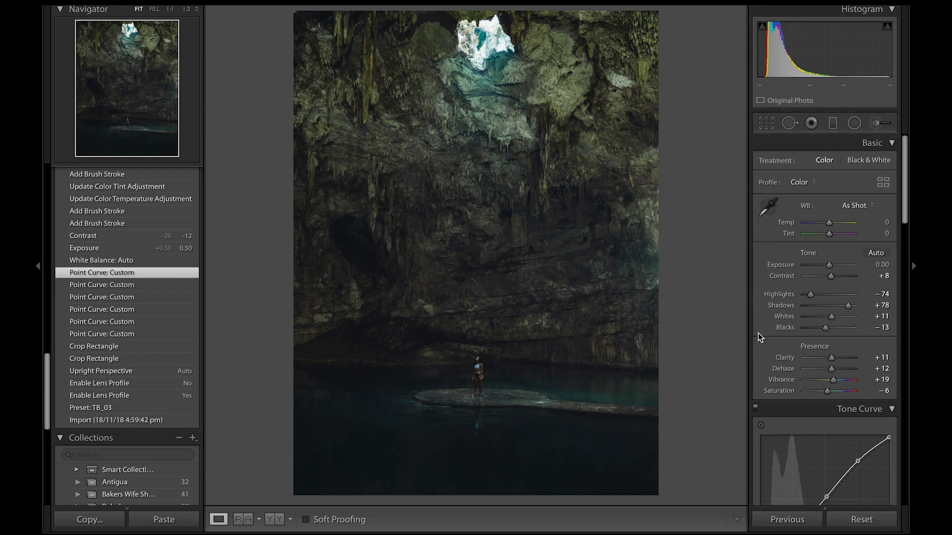
{"action": "left_click", "coordinate": [853, 205]}
{"action": "left_click", "coordinate": [853, 212]}
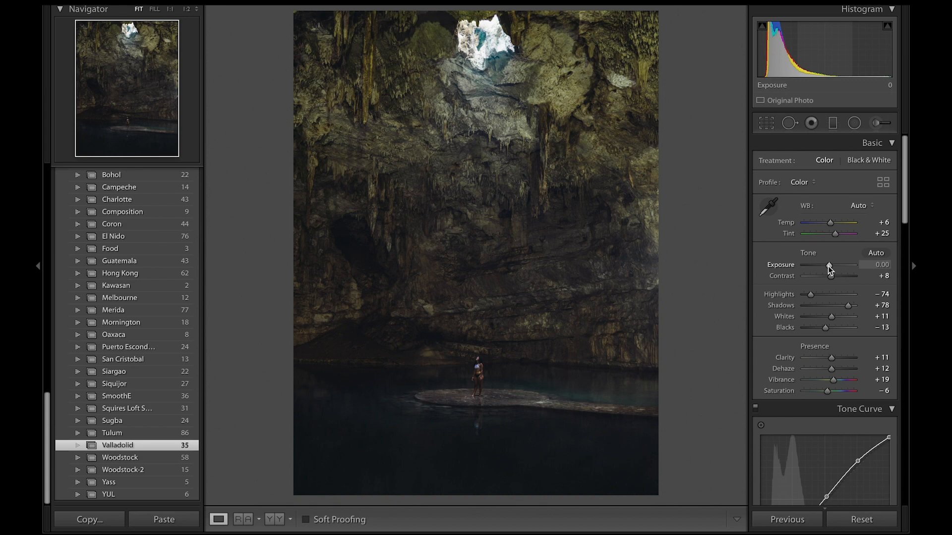
{"action": "left_click_drag", "start_coordinate": [828, 266], "coordinate": [831, 266]}
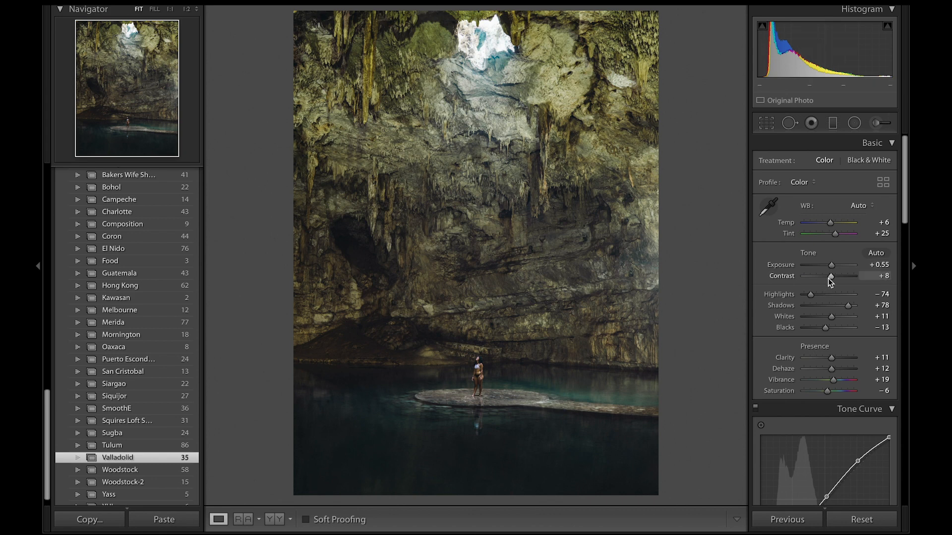
{"action": "left_click_drag", "start_coordinate": [830, 277], "coordinate": [824, 278]}
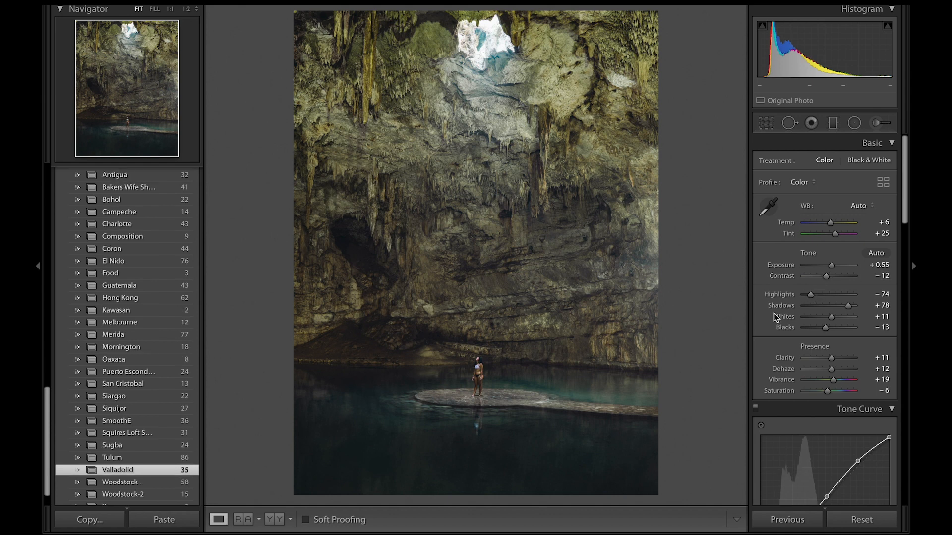
Paint an Adjustment Brush mask over the water in the foreground with Exposure 0.51 and brush size 7.0.
{"action": "scroll", "coordinate": [773, 314], "scroll_direction": "down", "scroll_amount": 1}
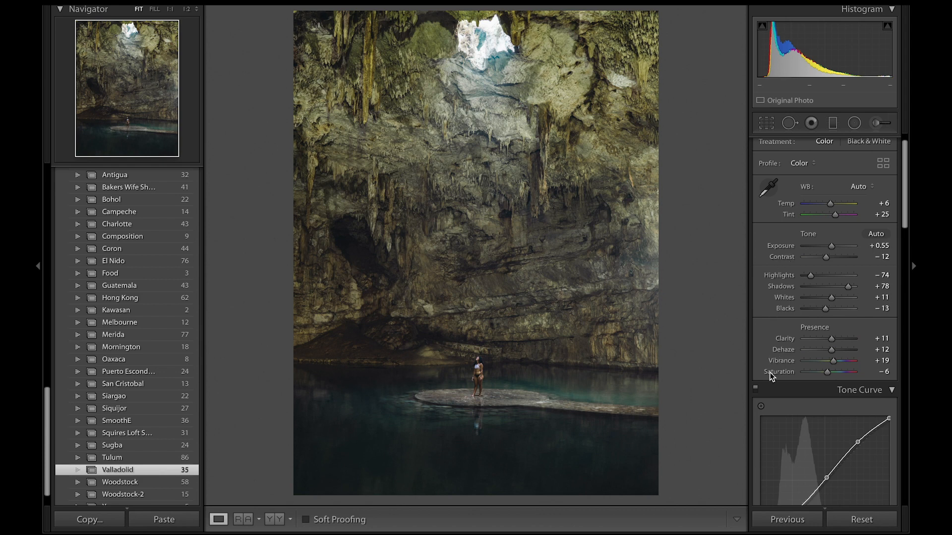
{"action": "scroll", "coordinate": [769, 373], "scroll_direction": "down", "scroll_amount": 1}
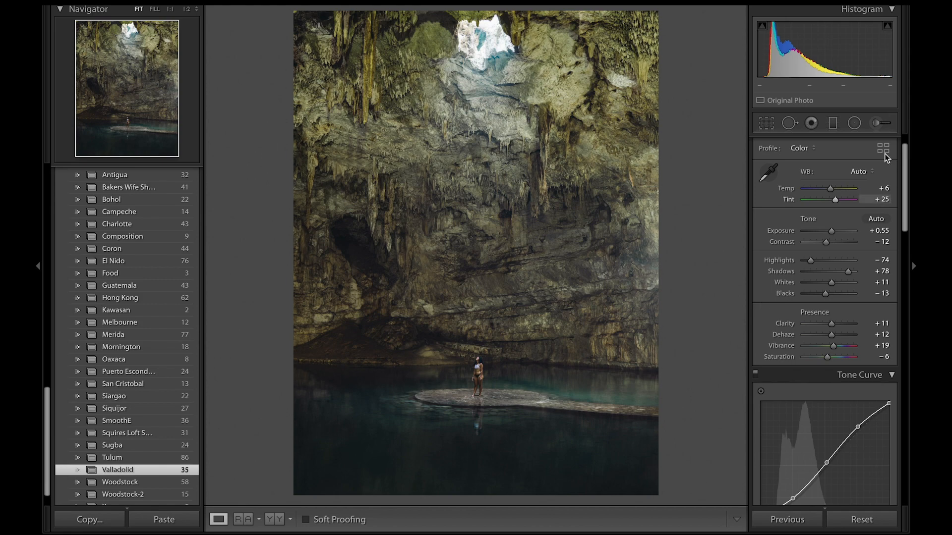
{"action": "left_click", "coordinate": [882, 127]}
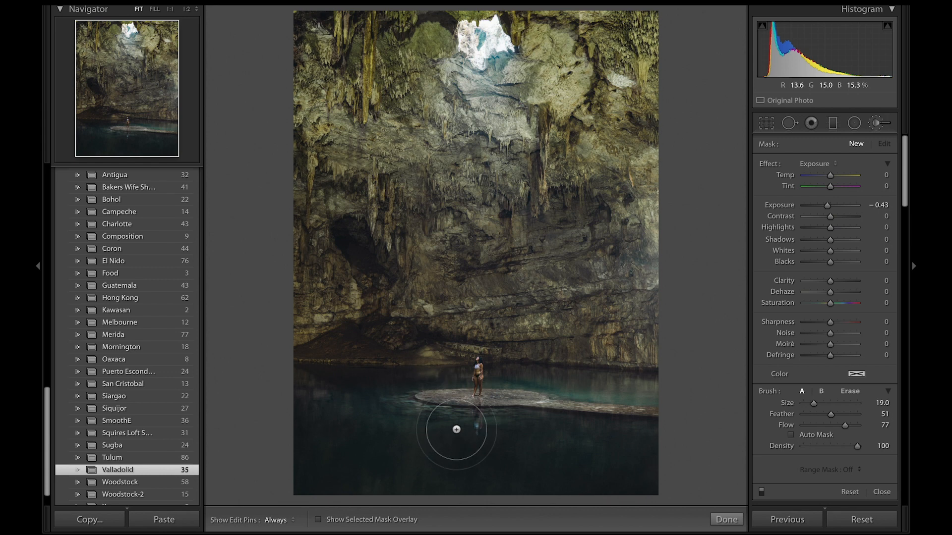
{"action": "left_click_drag", "start_coordinate": [827, 205], "coordinate": [835, 206]}
{"action": "mouse_move", "coordinate": [415, 466]}
{"action": "left_mouse_down"}
{"action": "mouse_move", "coordinate": [569, 453]}
{"action": "mouse_move", "coordinate": [366, 469]}
{"action": "left_mouse_up"}
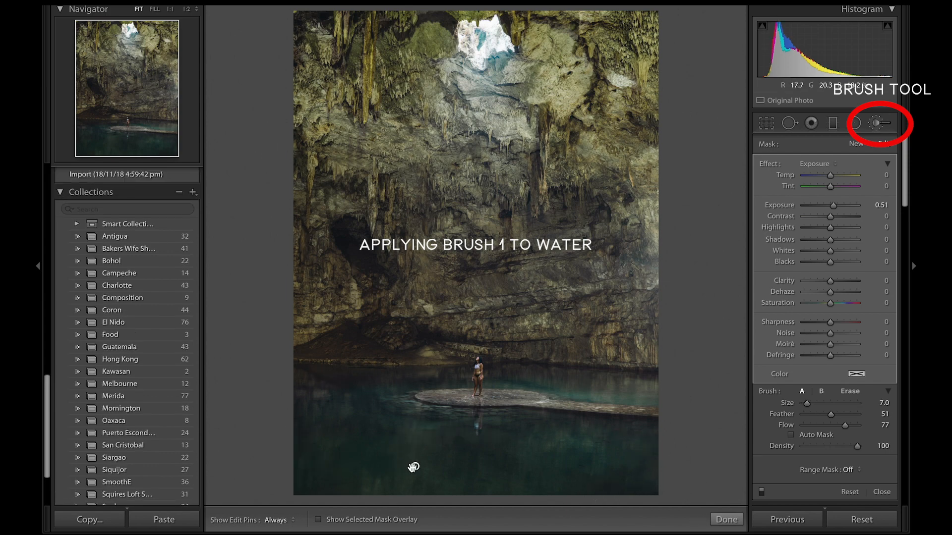
Set the water mask's Exposure to 0.76 and Temp to −10, and finish the brush adjustment.
{"action": "mouse_move", "coordinate": [415, 465]}
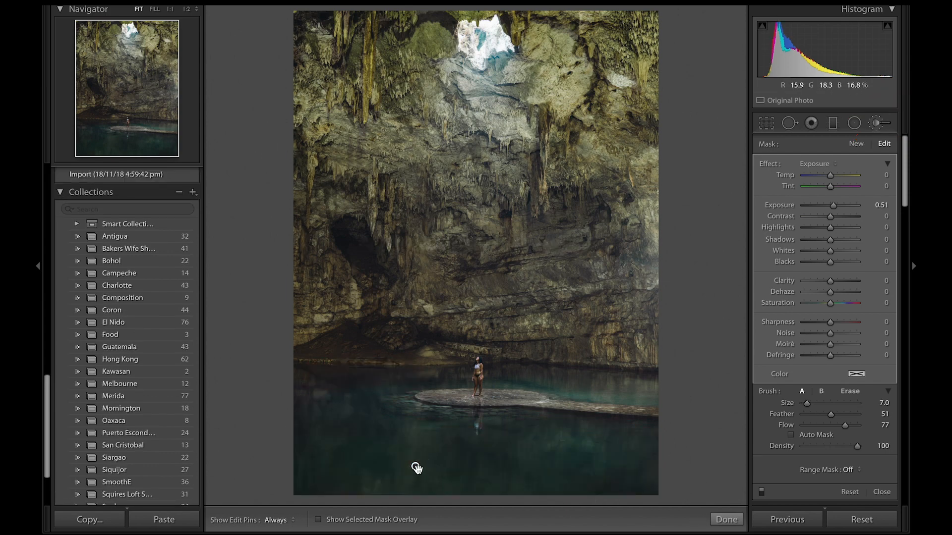
{"action": "left_click_drag", "start_coordinate": [833, 205], "coordinate": [828, 177]}
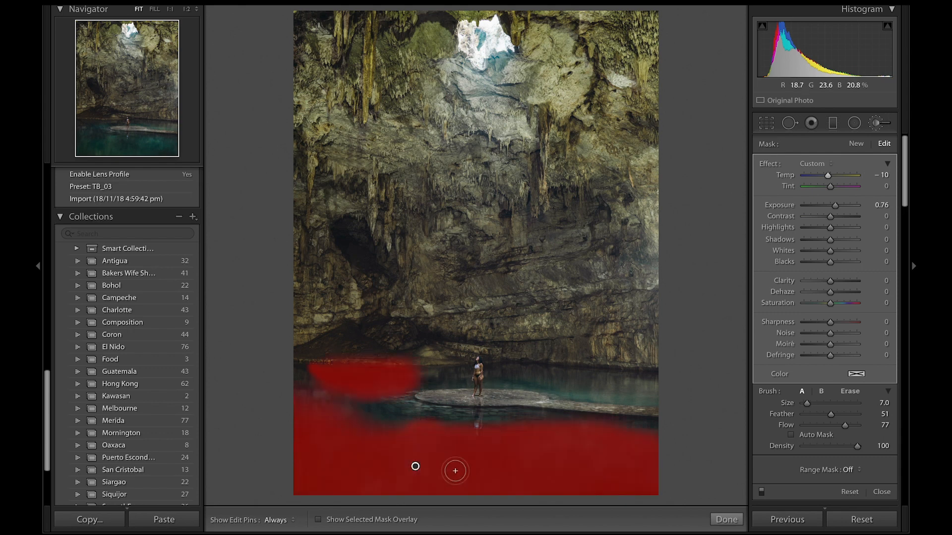
{"action": "left_click", "coordinate": [727, 519]}
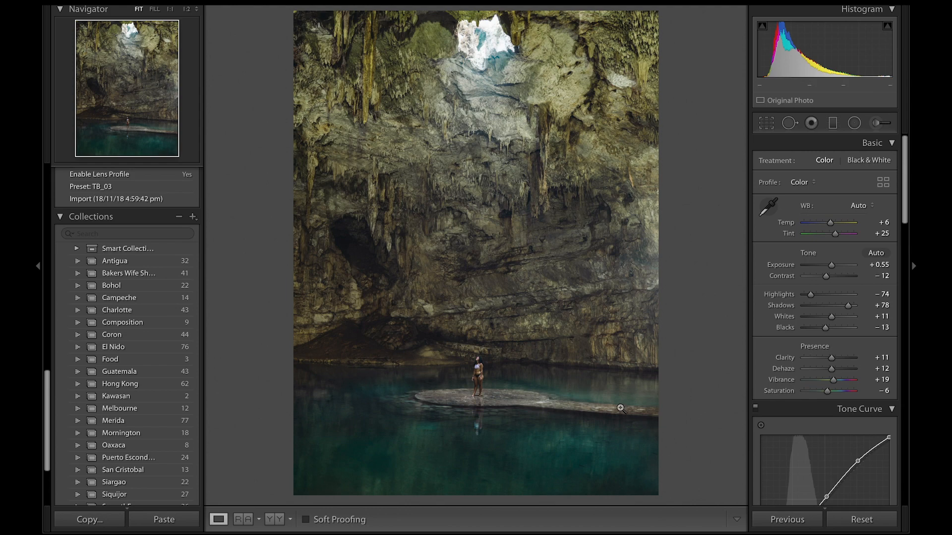
Paint a new Adjustment Brush mask with Exposure 1.31 along the stone platform, from its rounded end to the image's right edge.
{"action": "mouse_move", "coordinate": [127, 188]}
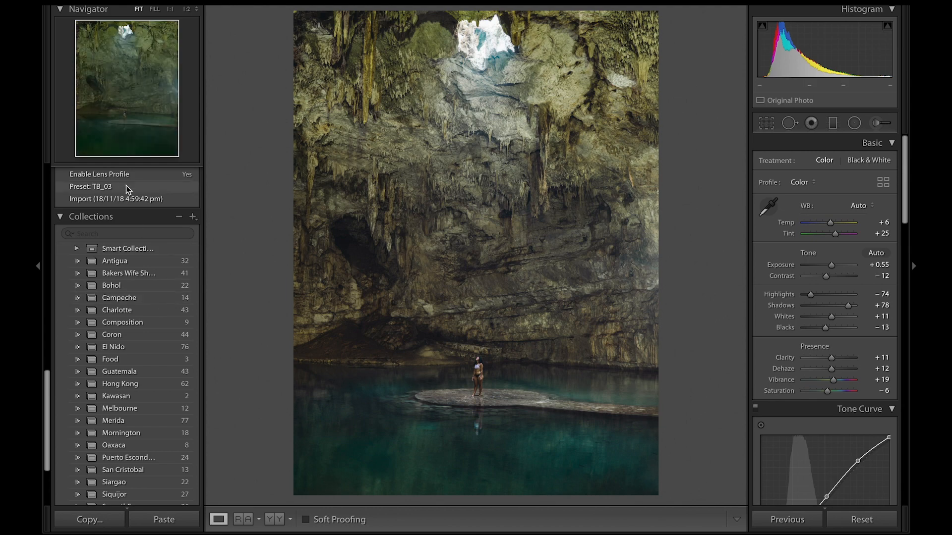
{"action": "left_click", "coordinate": [155, 9]}
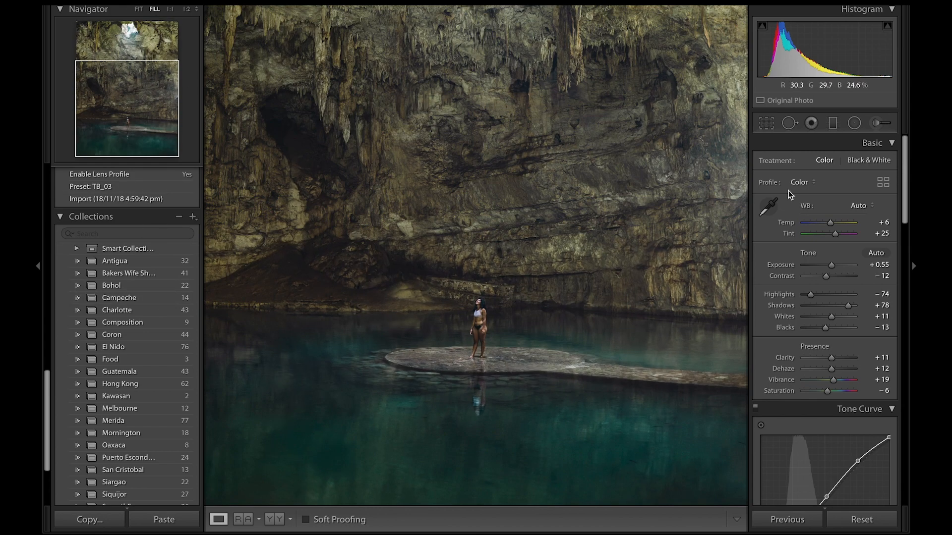
{"action": "left_click", "coordinate": [877, 123]}
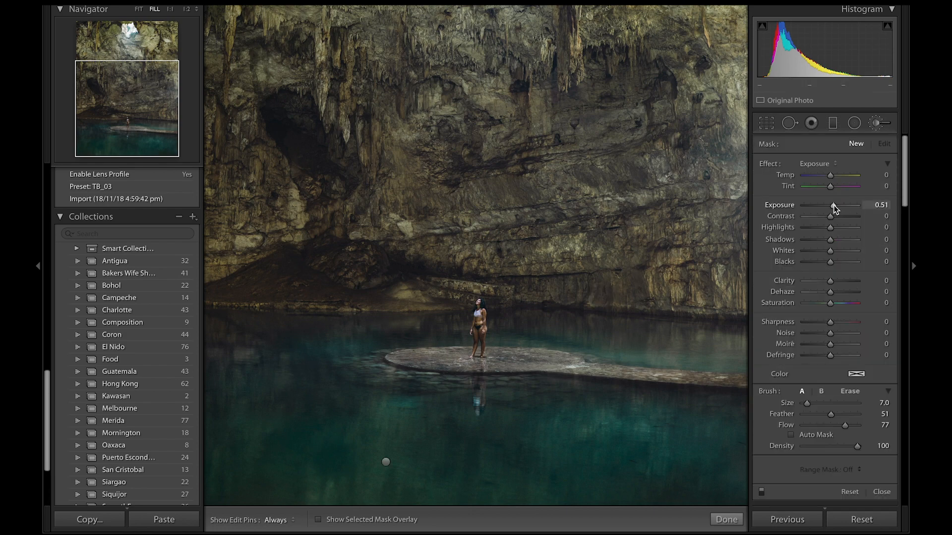
{"action": "left_click_drag", "start_coordinate": [834, 205], "coordinate": [837, 205]}
{"action": "left_click_drag", "start_coordinate": [838, 205], "coordinate": [840, 206]}
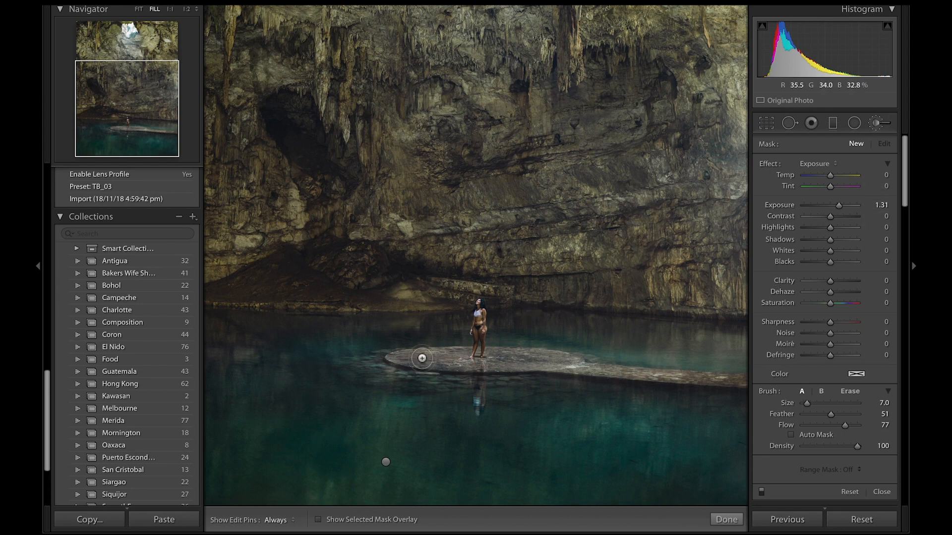
{"action": "key", "text": "bracketleft"}
{"action": "key", "text": "bracketleft"}
{"action": "mouse_move", "coordinate": [416, 360]}
{"action": "left_mouse_down"}
{"action": "mouse_move", "coordinate": [550, 361]}
{"action": "mouse_move", "coordinate": [408, 358]}
{"action": "mouse_move", "coordinate": [459, 364]}
{"action": "left_mouse_up"}
{"action": "left_click_drag", "start_coordinate": [575, 367], "coordinate": [751, 382]}
Extend the platform's brush mask over the standing woman at 1:1 magnification, adjusting the brush size to fit her body.
{"action": "key", "text": "bracketleft"}
{"action": "key", "text": "bracketleft"}
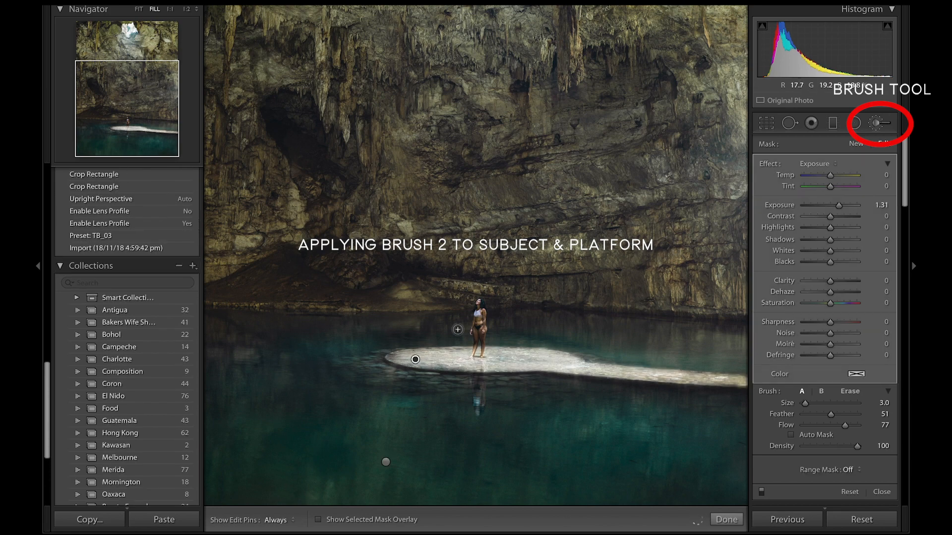
{"action": "left_click", "coordinate": [170, 9]}
{"action": "left_click", "coordinate": [131, 123]}
{"action": "key", "text": "bracketright"}
{"action": "key", "text": "bracketright"}
{"action": "left_click_drag", "start_coordinate": [407, 224], "coordinate": [411, 224]}
{"action": "key", "text": "bracketleft"}
{"action": "key", "text": "bracketleft"}
{"action": "mouse_move", "coordinate": [410, 165]}
{"action": "left_mouse_down"}
{"action": "mouse_move", "coordinate": [421, 280]}
{"action": "mouse_move", "coordinate": [399, 269]}
{"action": "mouse_move", "coordinate": [402, 186]}
{"action": "mouse_move", "coordinate": [407, 264]}
{"action": "mouse_move", "coordinate": [407, 238]}
{"action": "left_mouse_up"}
Erase the mask spill around the woman's legs with a size 2.0, feather 18 eraser, and return to the fitted whole-image view.
{"action": "left_click", "coordinate": [850, 392]}
{"action": "left_click", "coordinate": [813, 415]}
{"action": "key", "text": "]"}
{"action": "mouse_move", "coordinate": [411, 286]}
{"action": "left_mouse_down"}
{"action": "mouse_move", "coordinate": [412, 296]}
{"action": "mouse_move", "coordinate": [432, 292]}
{"action": "left_mouse_up"}
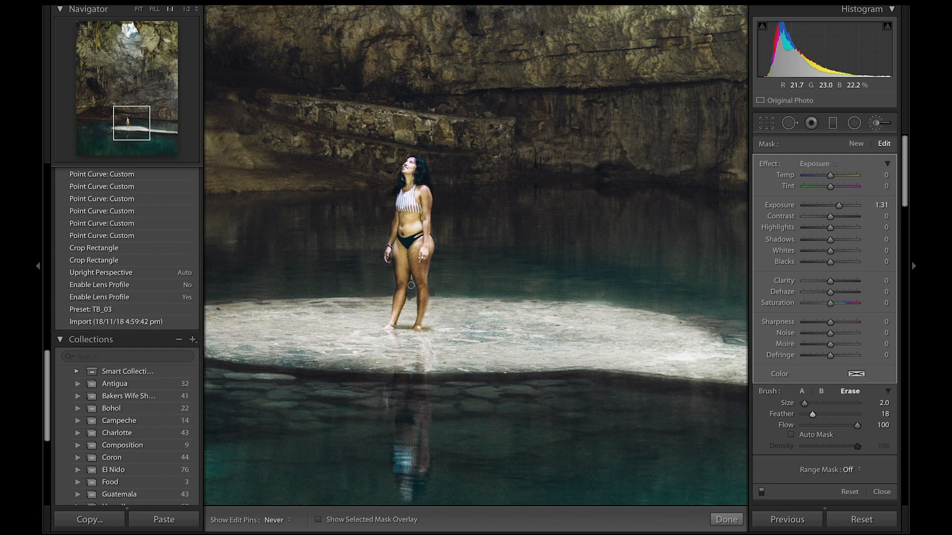
{"action": "left_click", "coordinate": [726, 519]}
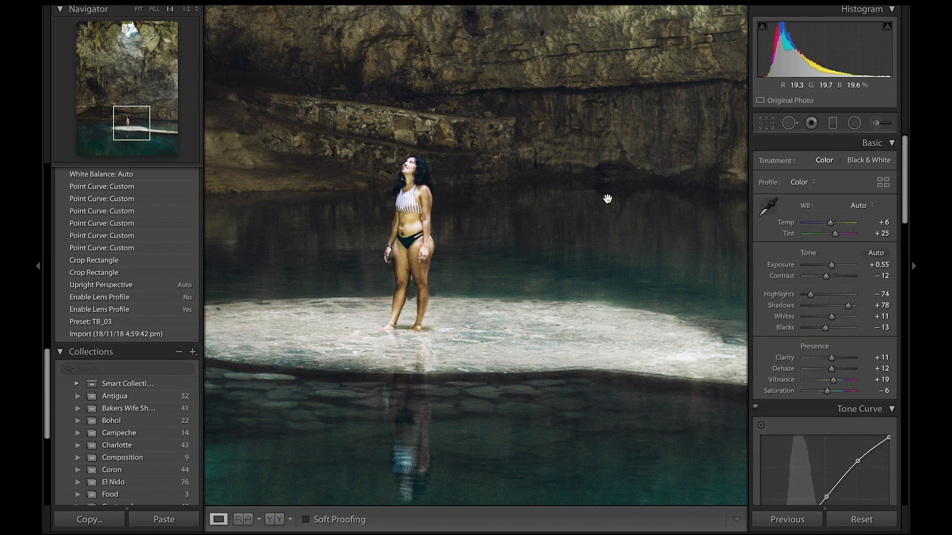
{"action": "left_click", "coordinate": [139, 9]}
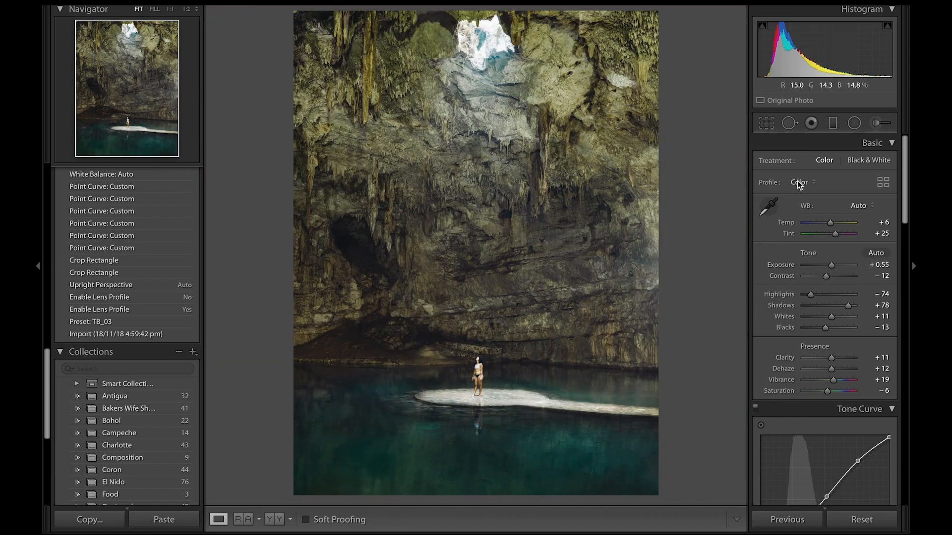
Reselect the subject and platform brush mask and set its Exposure to 0.40.
{"action": "left_click", "coordinate": [876, 124]}
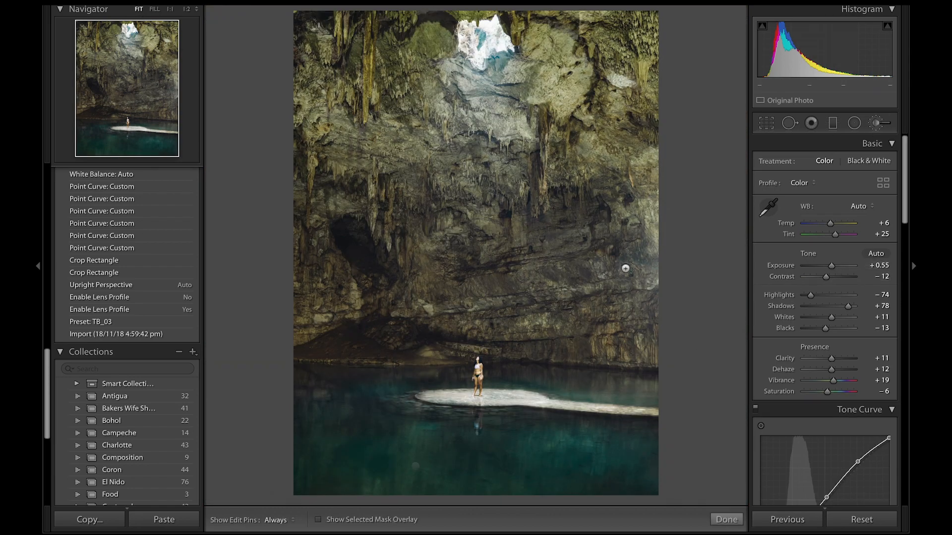
{"action": "left_click", "coordinate": [435, 398]}
{"action": "left_click_drag", "start_coordinate": [841, 206], "coordinate": [835, 204]}
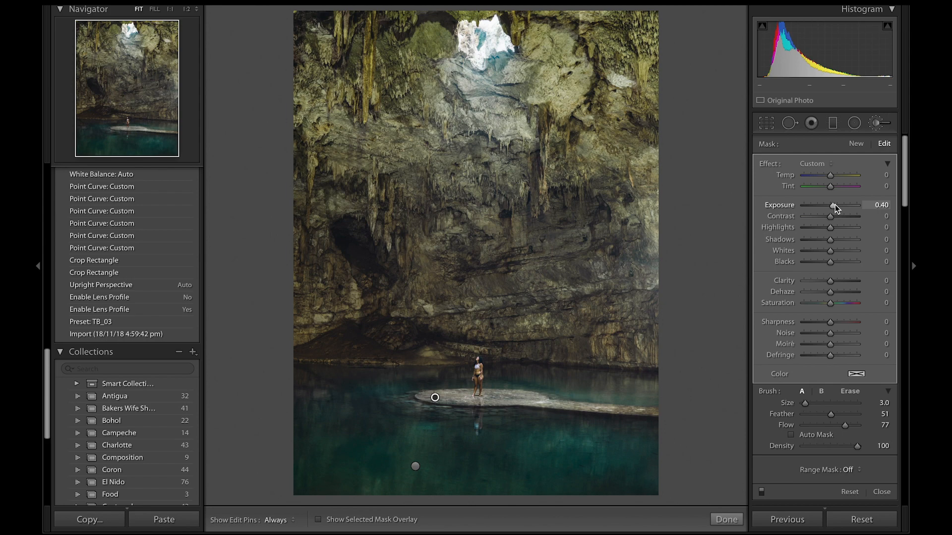
Start a new Adjustment Brush mask with Exposure −1.15 and paint it broadly over the cave walls with a large brush.
{"action": "left_click_drag", "start_coordinate": [835, 204], "coordinate": [834, 204]}
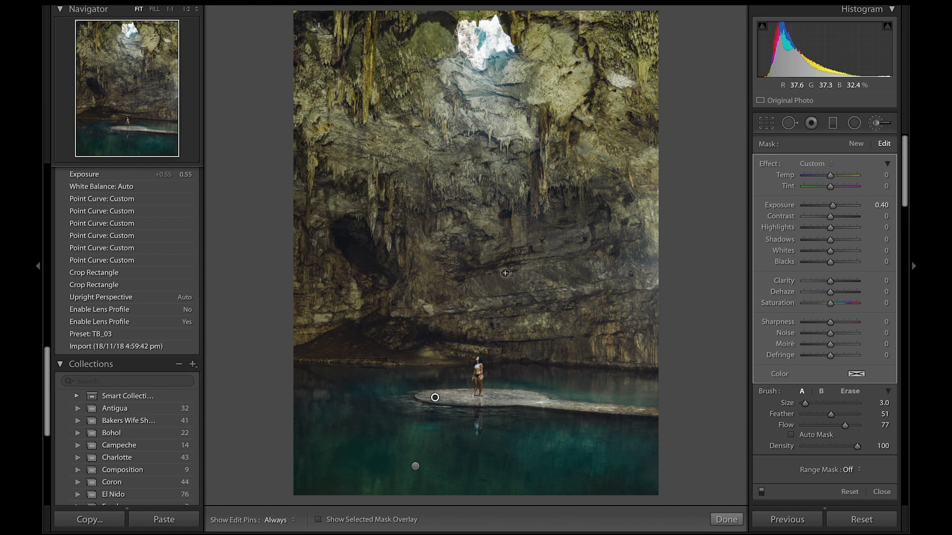
{"action": "left_click", "coordinate": [857, 143]}
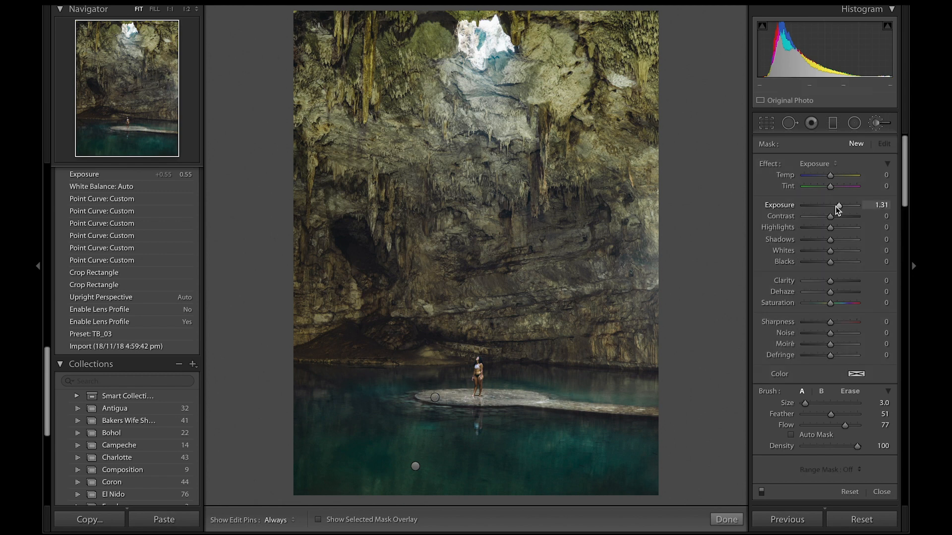
{"action": "left_click_drag", "start_coordinate": [837, 206], "coordinate": [821, 206]}
{"action": "scroll", "coordinate": [308, 215], "scroll_direction": "up", "scroll_amount": 10}
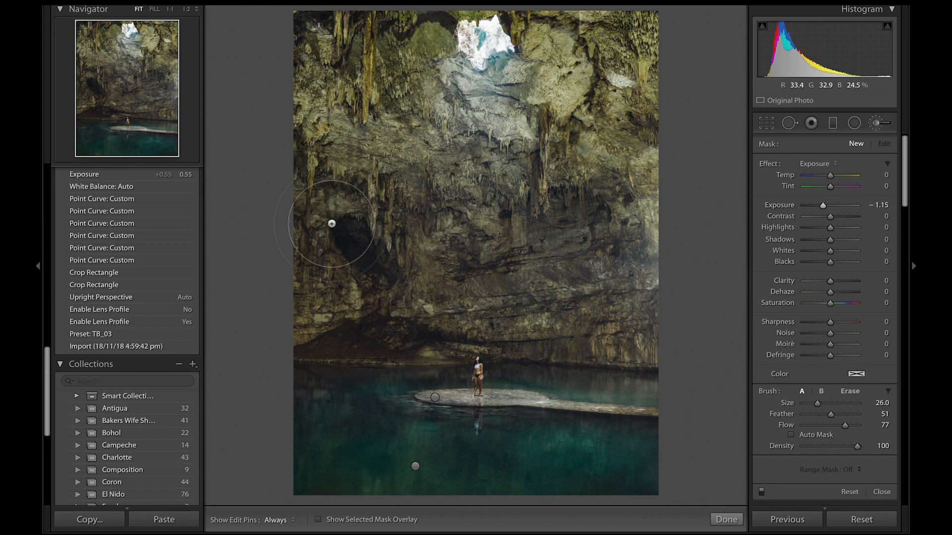
{"action": "scroll", "coordinate": [394, 211], "scroll_direction": "up", "scroll_amount": 2}
{"action": "mouse_move", "coordinate": [427, 238]}
{"action": "left_mouse_down"}
{"action": "mouse_move", "coordinate": [523, 241]}
{"action": "mouse_move", "coordinate": [301, 227]}
{"action": "mouse_move", "coordinate": [333, 288]}
{"action": "mouse_move", "coordinate": [673, 157]}
{"action": "mouse_move", "coordinate": [413, 197]}
{"action": "mouse_move", "coordinate": [408, 94]}
{"action": "mouse_move", "coordinate": [381, 273]}
{"action": "mouse_move", "coordinate": [302, 309]}
{"action": "mouse_move", "coordinate": [646, 322]}
{"action": "mouse_move", "coordinate": [602, 198]}
{"action": "left_mouse_up"}
Fill in the remaining cave wall areas of the mask with a size 10.0 brush, hiding the edit pins while painting.
{"action": "scroll", "coordinate": [301, 228], "scroll_direction": "down", "scroll_amount": 3}
{"action": "scroll", "coordinate": [301, 228], "scroll_direction": "down", "scroll_amount": 5}
{"action": "scroll", "coordinate": [345, 361], "scroll_direction": "down", "scroll_amount": 4}
{"action": "key", "text": "h"}
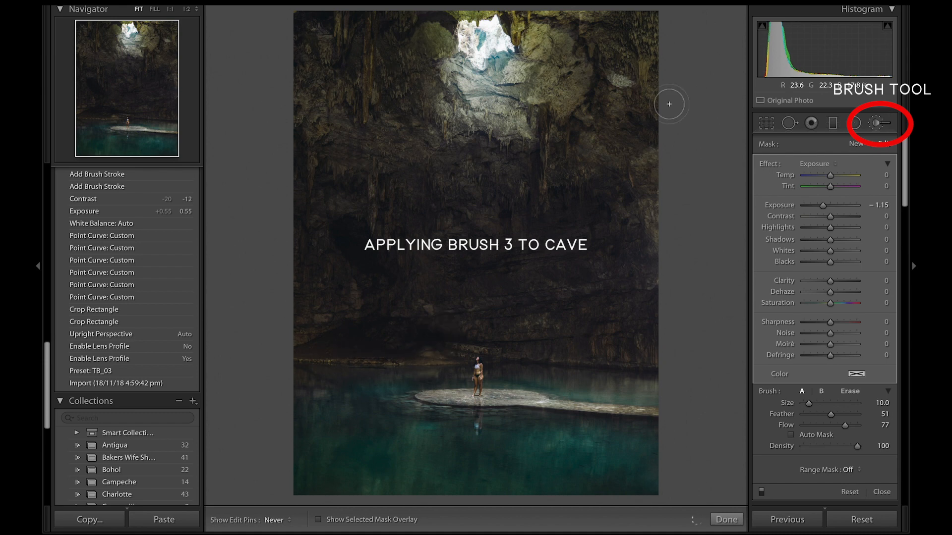
{"action": "left_click_drag", "start_coordinate": [557, 219], "coordinate": [386, 318]}
{"action": "key", "text": "h"}
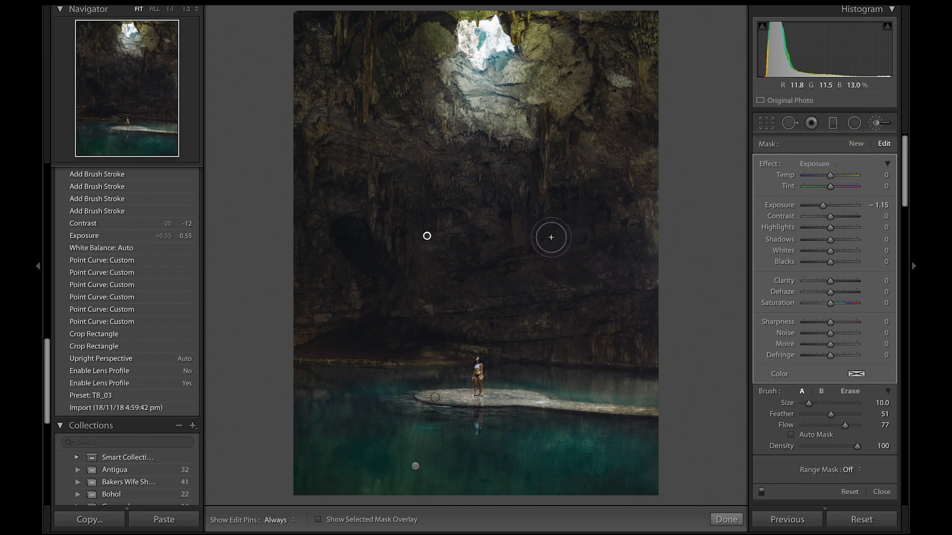
Set the cave wall mask to Exposure −0.72, Shadows −40, Temp 30 and Tint 8.
{"action": "left_click_drag", "start_coordinate": [825, 206], "coordinate": [827, 204]}
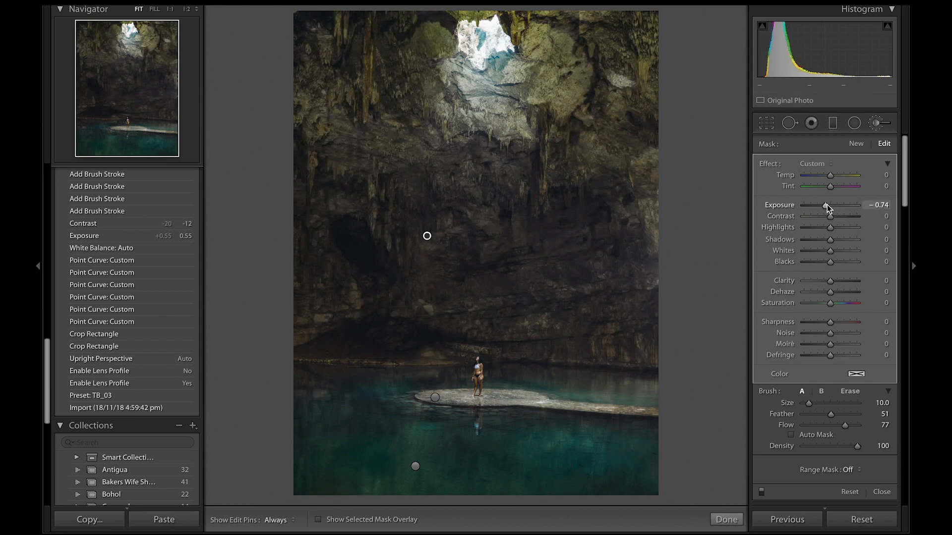
{"action": "left_click_drag", "start_coordinate": [827, 204], "coordinate": [827, 204]}
{"action": "left_click_drag", "start_coordinate": [826, 242], "coordinate": [817, 239]}
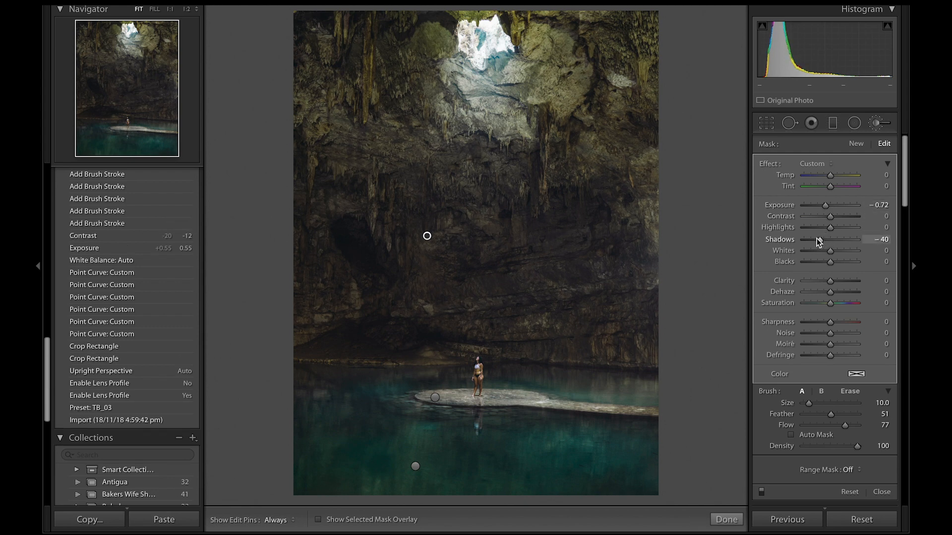
{"action": "left_click_drag", "start_coordinate": [816, 238], "coordinate": [817, 238]}
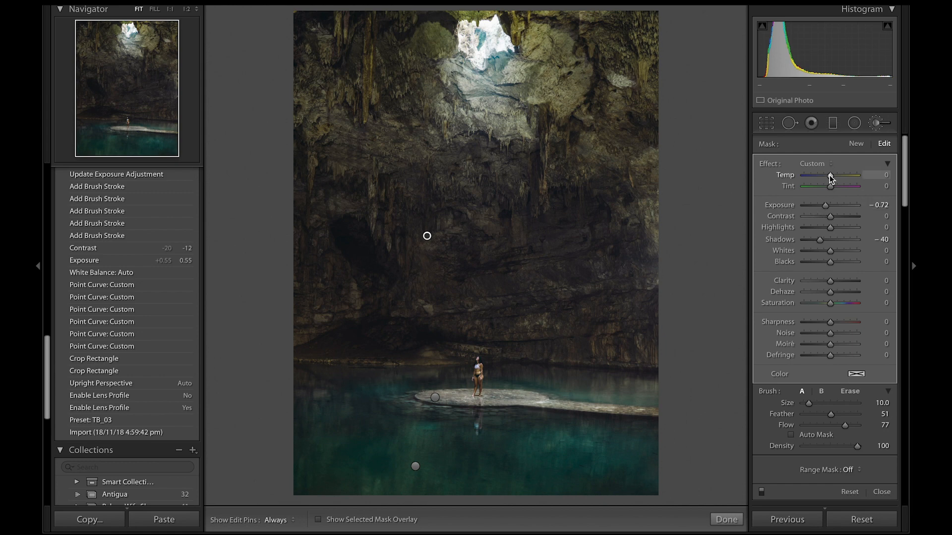
{"action": "left_click_drag", "start_coordinate": [830, 174], "coordinate": [838, 177]}
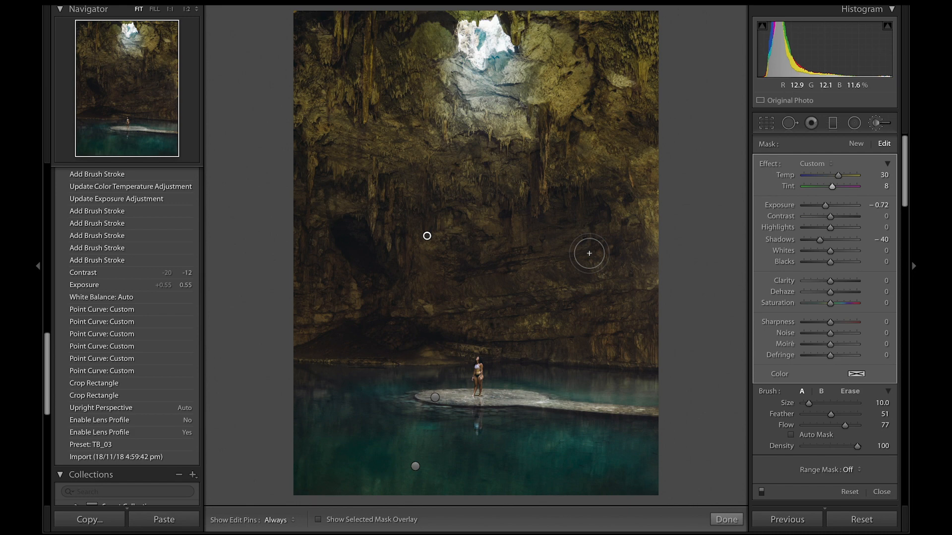
Preview the mask overlays for the cave walls, the subject and platform, and the water, and close the Adjustment Brush.
{"action": "mouse_move", "coordinate": [427, 237]}
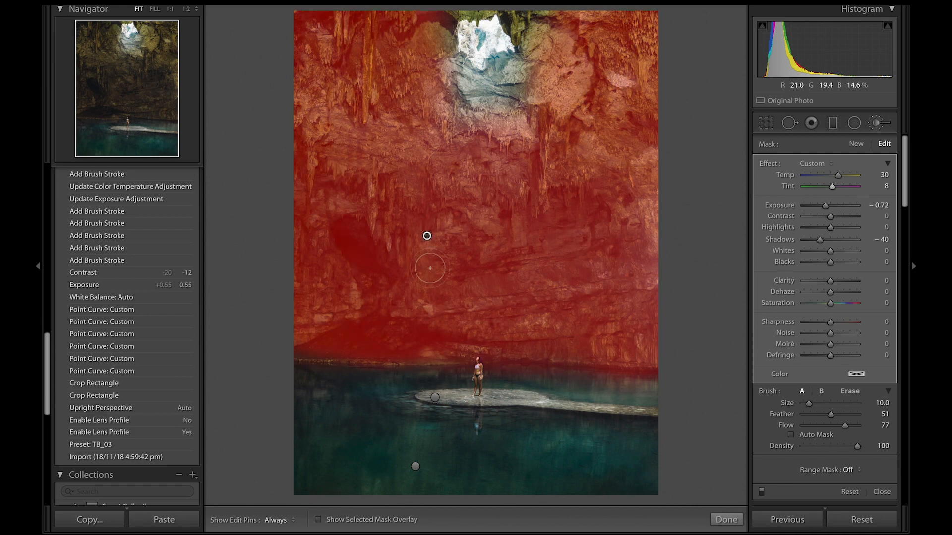
{"action": "mouse_move", "coordinate": [437, 400]}
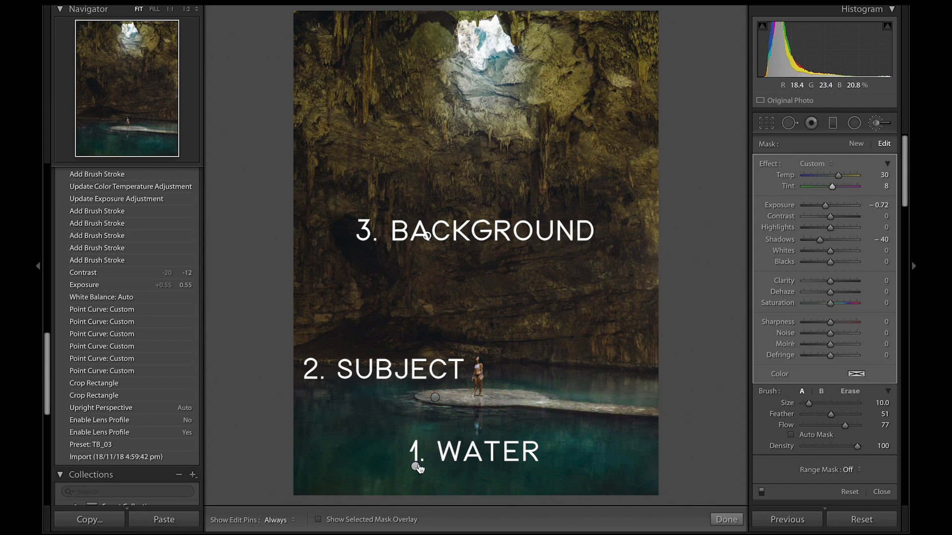
{"action": "mouse_move", "coordinate": [418, 468]}
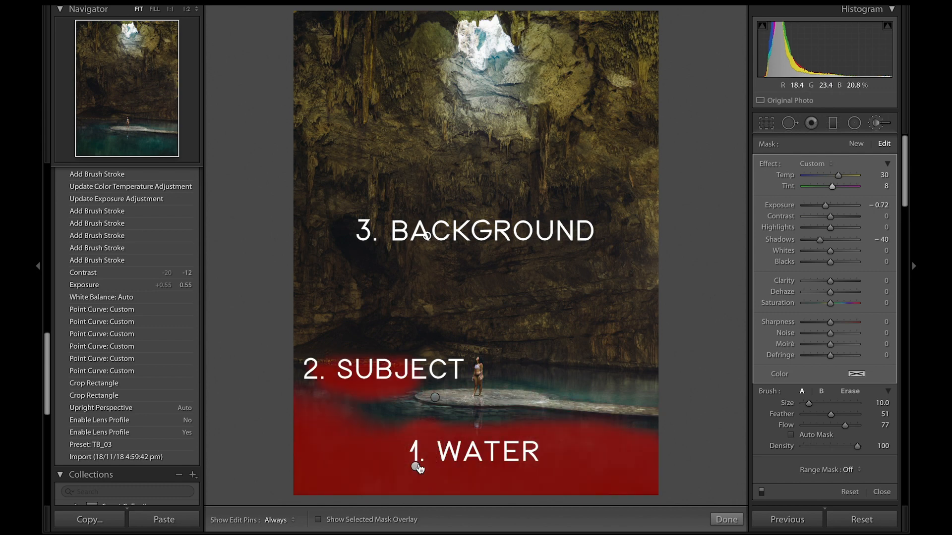
{"action": "left_click", "coordinate": [714, 526]}
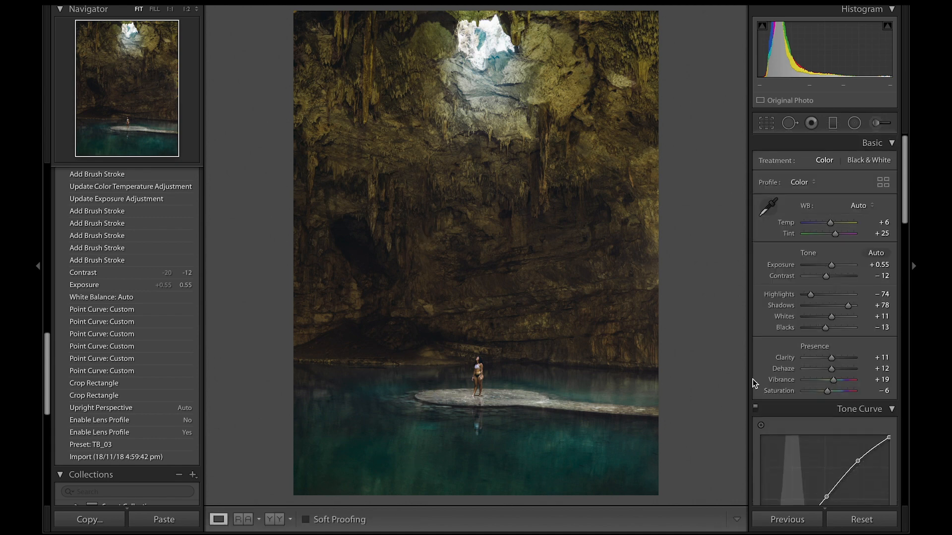
Set the HSL Hue of Yellow to −47 and Orange to −20, checking the woman's skin tone at 1:1 magnification.
{"action": "scroll", "coordinate": [753, 380], "scroll_direction": "down", "scroll_amount": 5}
{"action": "scroll", "coordinate": [753, 379], "scroll_direction": "down", "scroll_amount": 5}
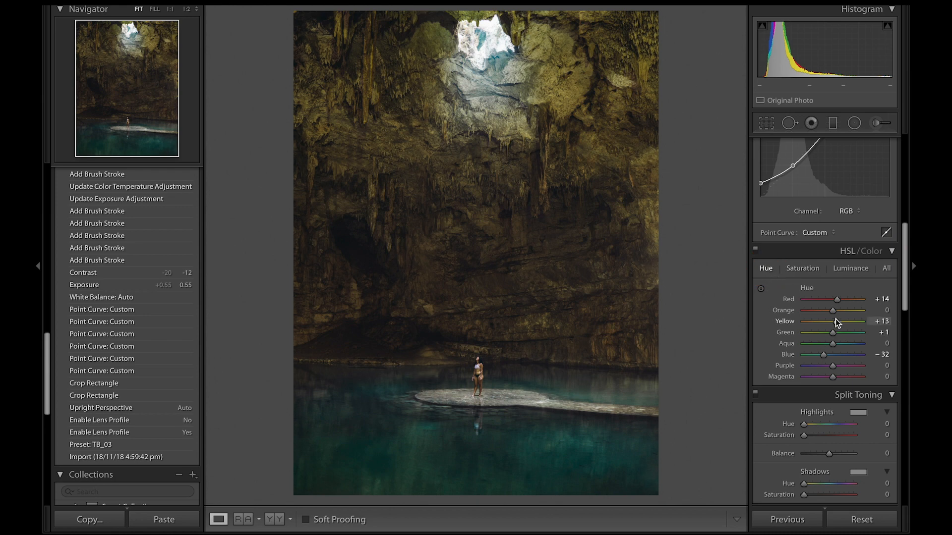
{"action": "left_click_drag", "start_coordinate": [837, 323], "coordinate": [819, 323]}
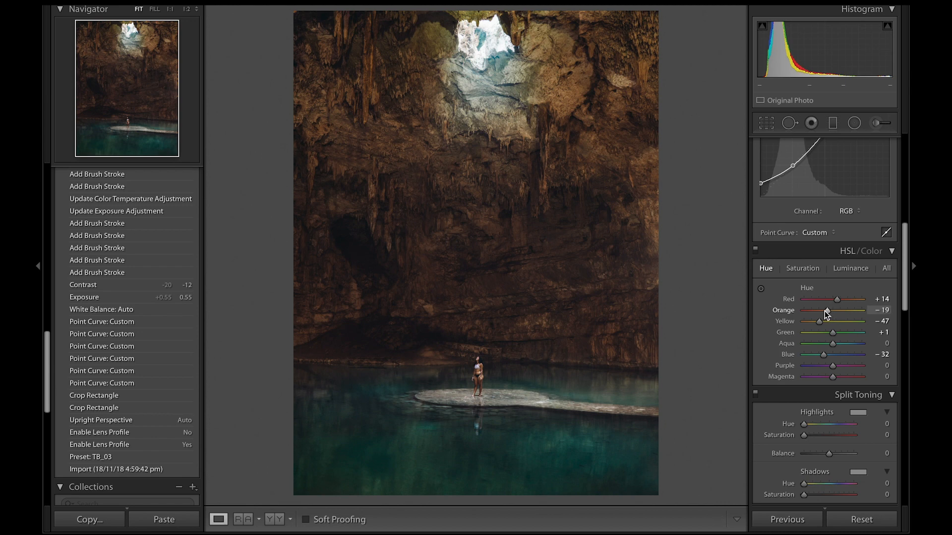
{"action": "left_click_drag", "start_coordinate": [825, 311], "coordinate": [824, 311]}
{"action": "left_click", "coordinate": [477, 385]}
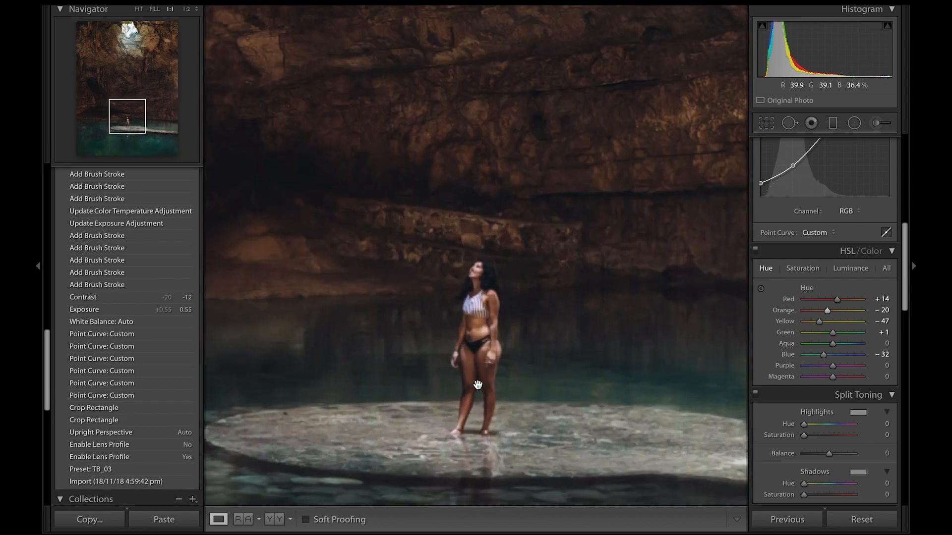
{"action": "left_click_drag", "start_coordinate": [827, 310], "coordinate": [827, 313]}
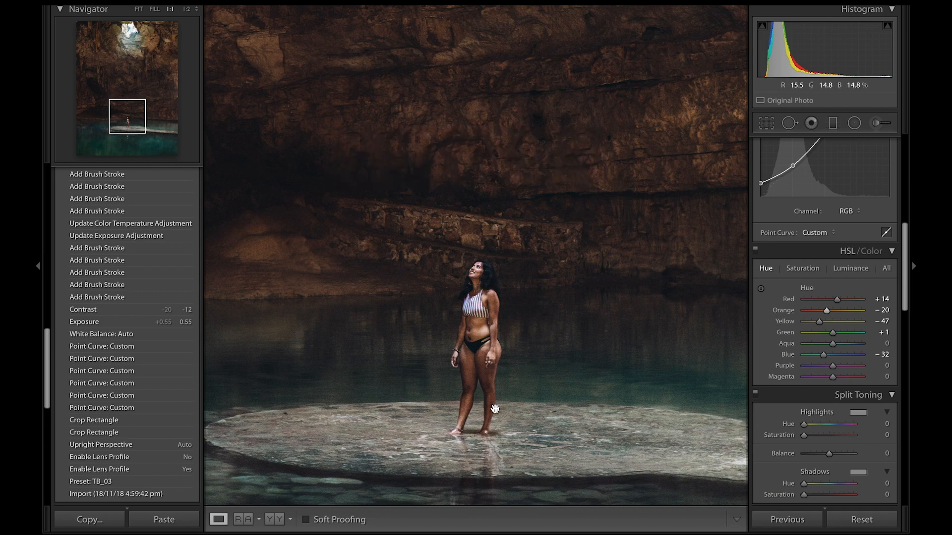
{"action": "left_click", "coordinate": [449, 433]}
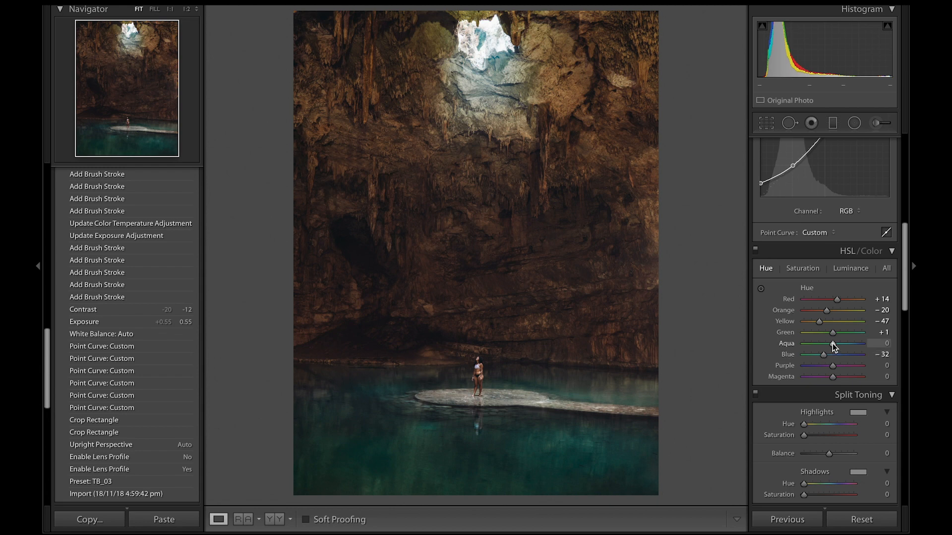
Shift the water's Aqua and Blue hues, and set the HSL Saturation of Aqua to +46 and Blue to −15.
{"action": "mouse_move", "coordinate": [833, 344]}
{"action": "left_mouse_down"}
{"action": "mouse_move", "coordinate": [863, 349]}
{"action": "mouse_move", "coordinate": [825, 356]}
{"action": "mouse_move", "coordinate": [835, 355]}
{"action": "left_mouse_up"}
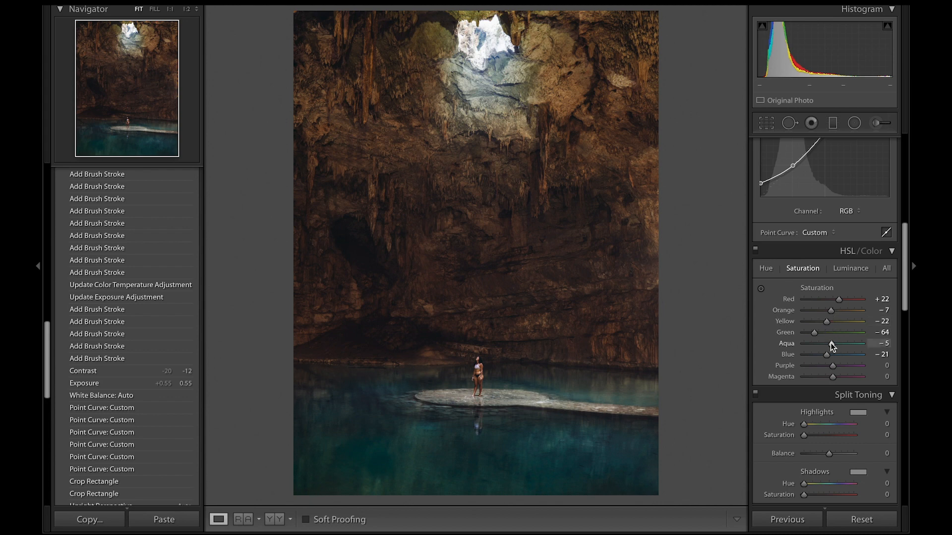
{"action": "left_click_drag", "start_coordinate": [831, 343], "coordinate": [845, 344]}
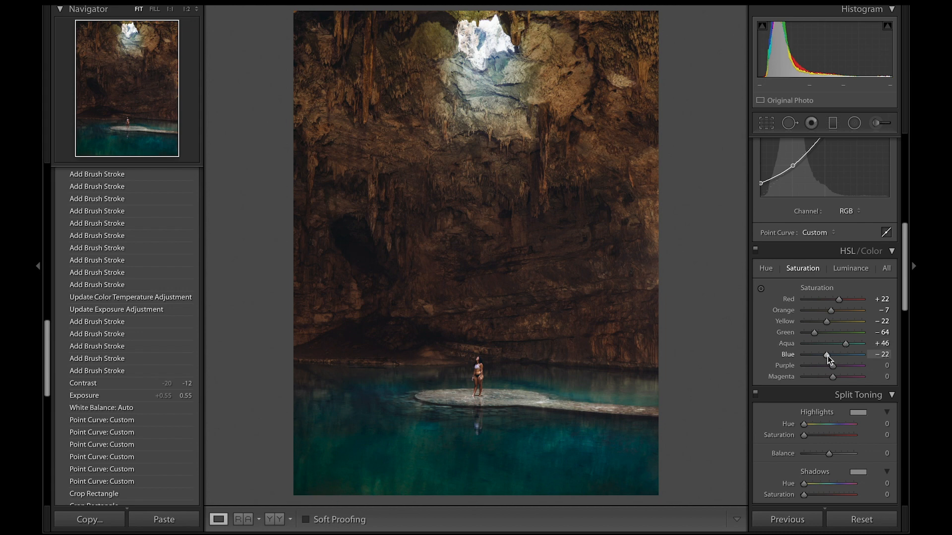
{"action": "left_click_drag", "start_coordinate": [828, 356], "coordinate": [829, 358]}
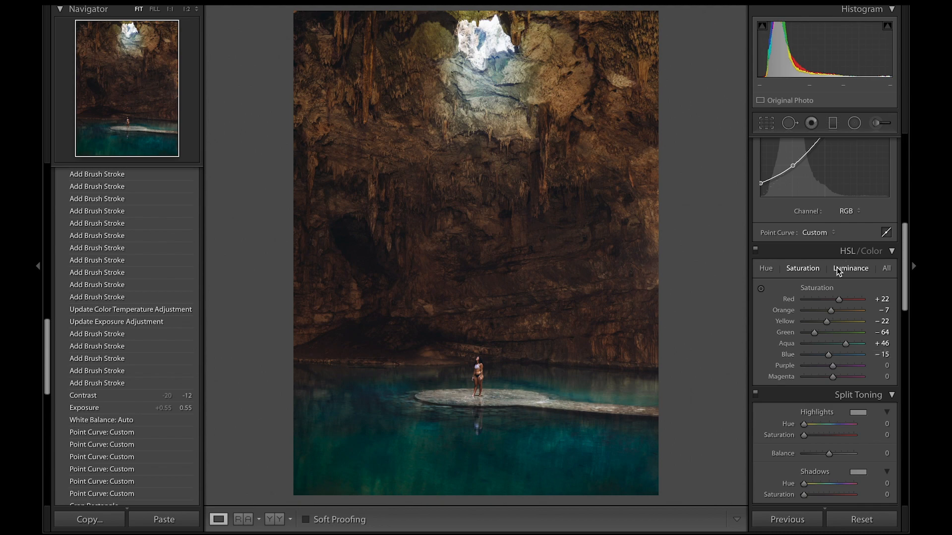
Set the camera Calibration to Shadows Tint +53, Blue Primary Hue −23 and Blue Primary Saturation +20.
{"action": "scroll", "coordinate": [831, 300], "scroll_direction": "down", "scroll_amount": 4}
{"action": "scroll", "coordinate": [831, 301], "scroll_direction": "down", "scroll_amount": 10}
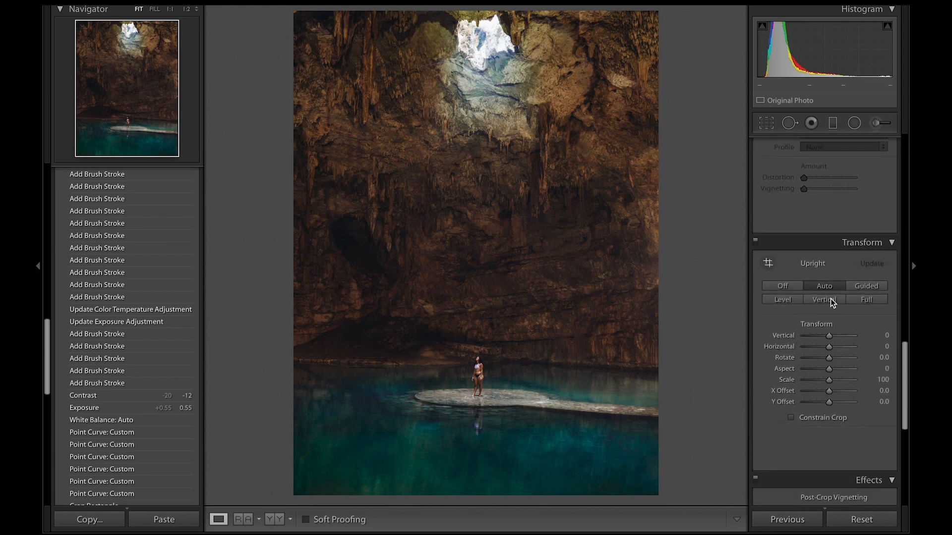
{"action": "scroll", "coordinate": [831, 299], "scroll_direction": "down", "scroll_amount": 1}
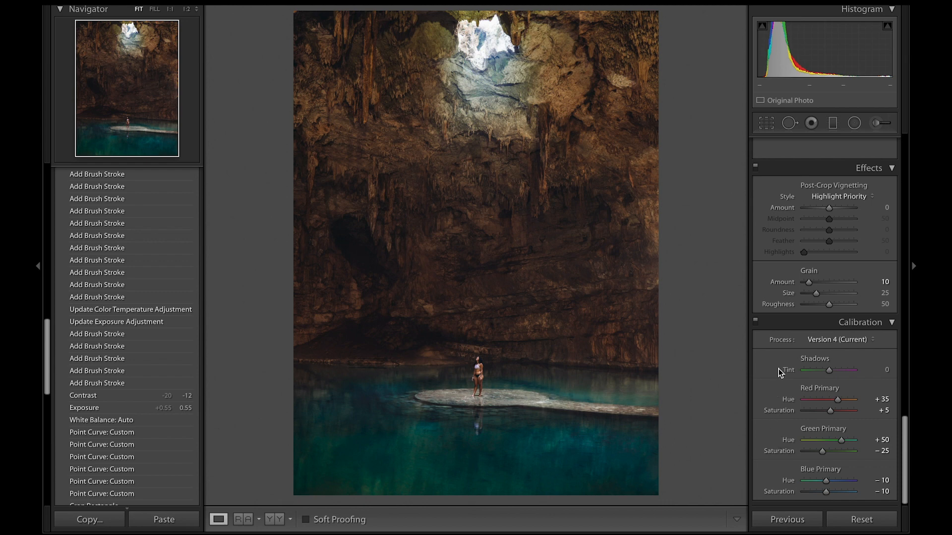
{"action": "mouse_move", "coordinate": [830, 373]}
{"action": "left_mouse_down"}
{"action": "mouse_move", "coordinate": [846, 375]}
{"action": "mouse_move", "coordinate": [812, 377]}
{"action": "mouse_move", "coordinate": [860, 376]}
{"action": "mouse_move", "coordinate": [842, 372]}
{"action": "left_mouse_up"}
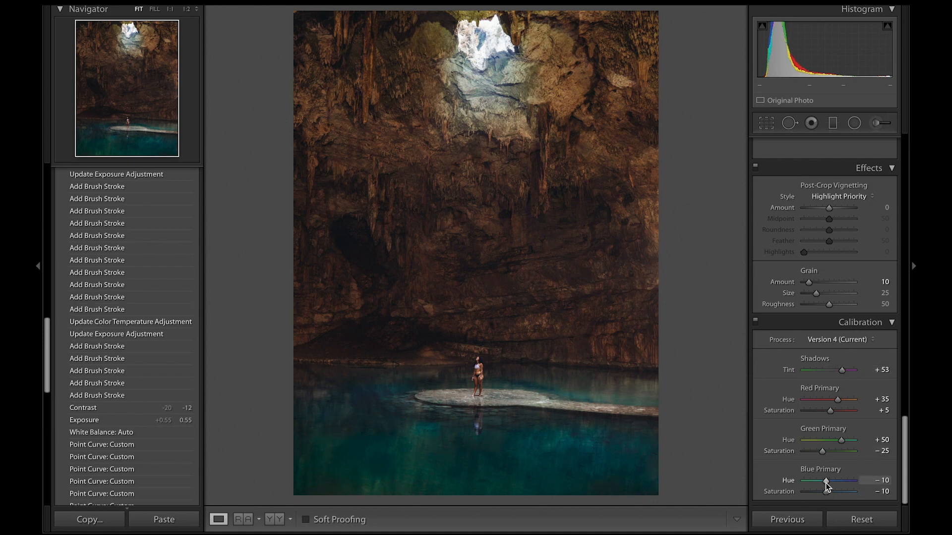
{"action": "mouse_move", "coordinate": [826, 481]}
{"action": "left_mouse_down"}
{"action": "mouse_move", "coordinate": [835, 483]}
{"action": "mouse_move", "coordinate": [817, 482]}
{"action": "mouse_move", "coordinate": [834, 495]}
{"action": "left_mouse_up"}
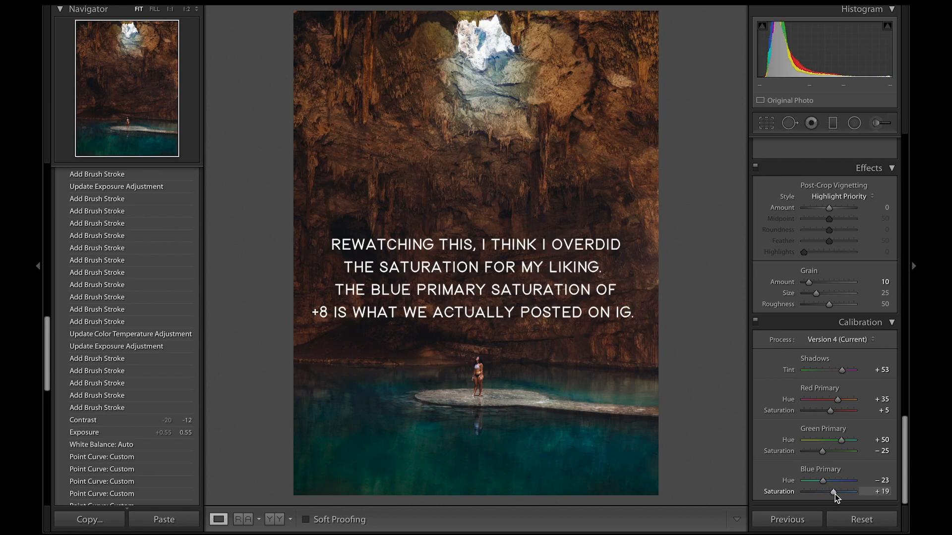
{"action": "left_click_drag", "start_coordinate": [835, 495], "coordinate": [835, 495]}
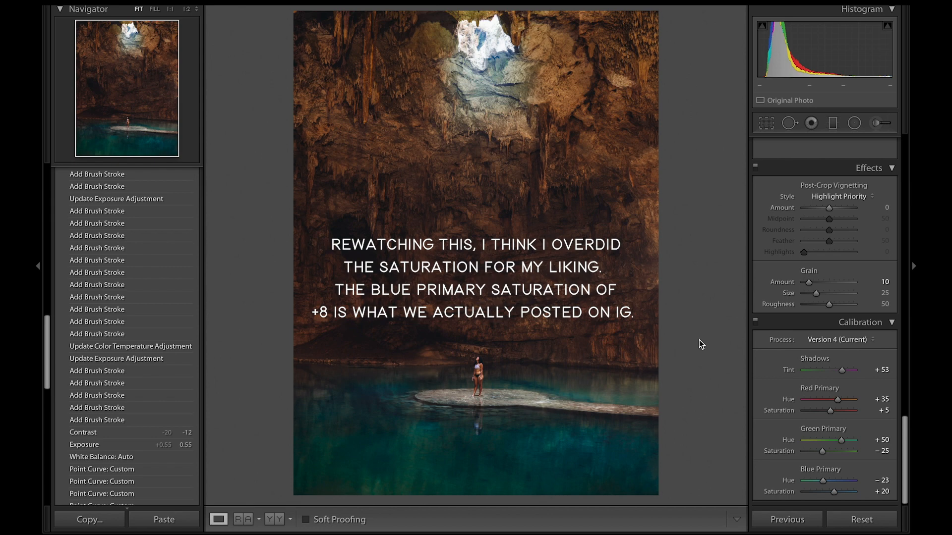
Compare the photo with its unedited version and set the overall Exposure to +0.70.
{"action": "key", "text": "backslash"}
{"action": "key", "text": "backslash"}
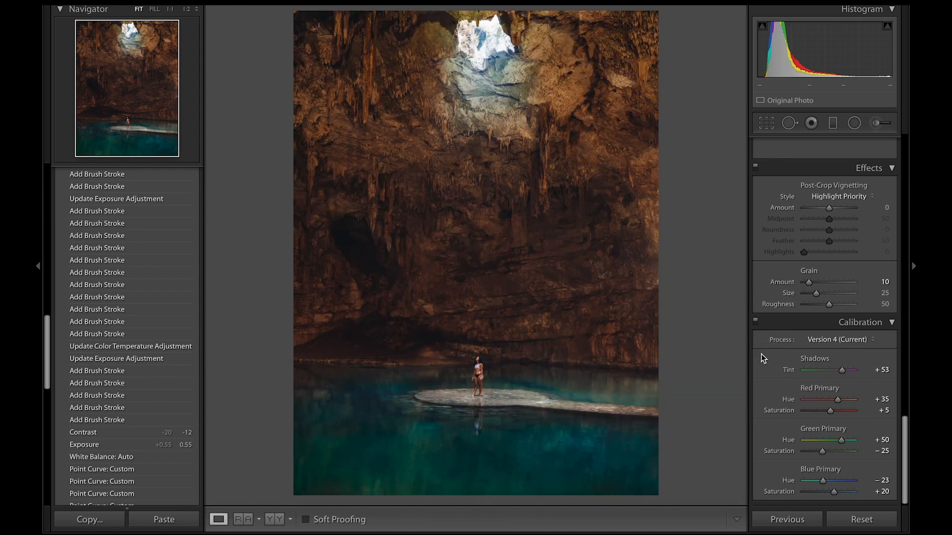
{"action": "scroll", "coordinate": [761, 354], "scroll_direction": "up", "scroll_amount": 15}
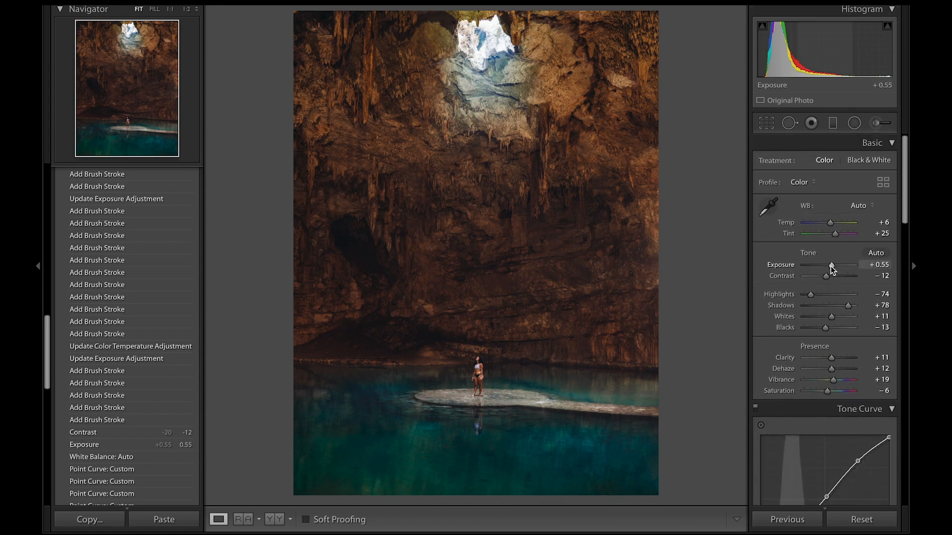
{"action": "left_click_drag", "start_coordinate": [831, 266], "coordinate": [832, 266]}
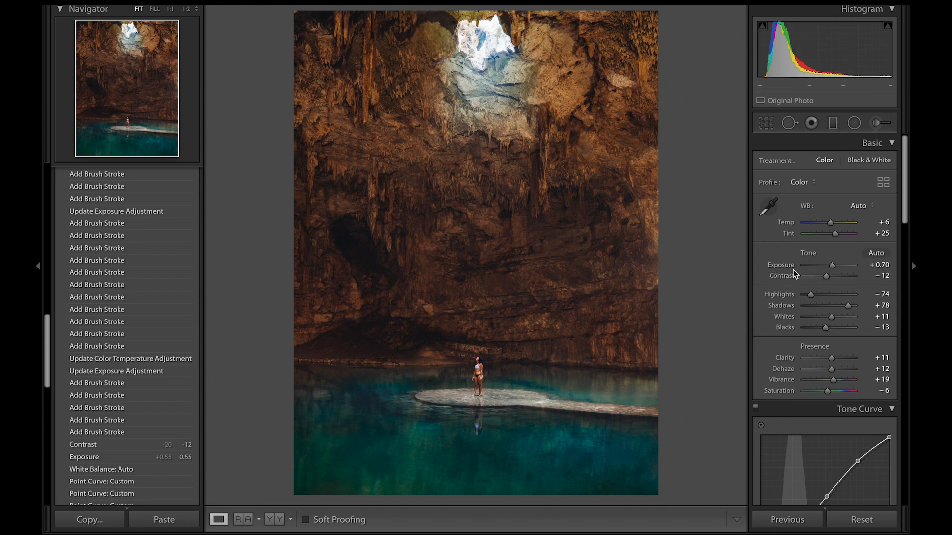
Paint a new size 14.0 Adjustment Brush mask over the bright cave opening with Exposure 0.28 and Highlights 17.
{"action": "left_click", "coordinate": [879, 123]}
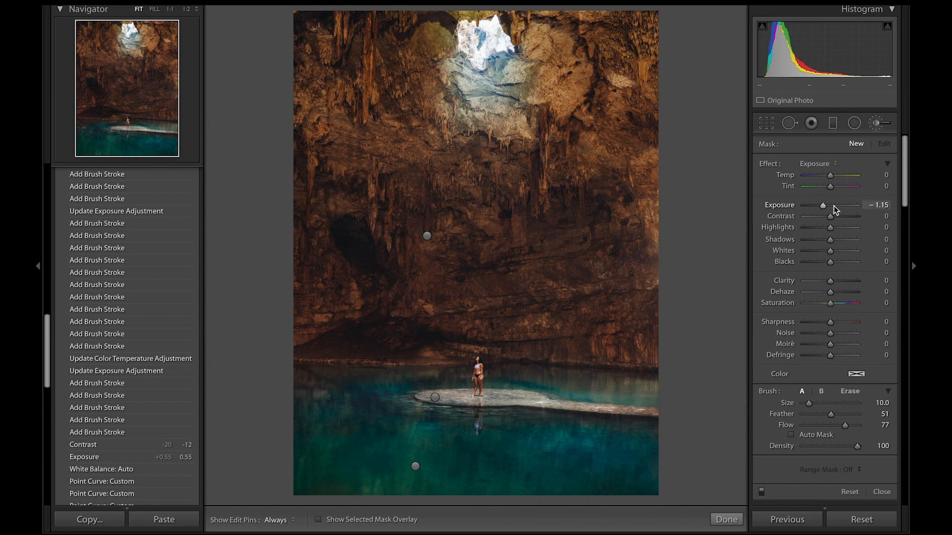
{"action": "left_click_drag", "start_coordinate": [836, 210], "coordinate": [834, 207]}
{"action": "scroll", "coordinate": [486, 52], "scroll_direction": "up", "scroll_amount": 4}
{"action": "mouse_move", "coordinate": [486, 51]}
{"action": "left_mouse_down"}
{"action": "mouse_move", "coordinate": [483, 102]}
{"action": "mouse_move", "coordinate": [506, 74]}
{"action": "mouse_move", "coordinate": [499, 45]}
{"action": "left_mouse_up"}
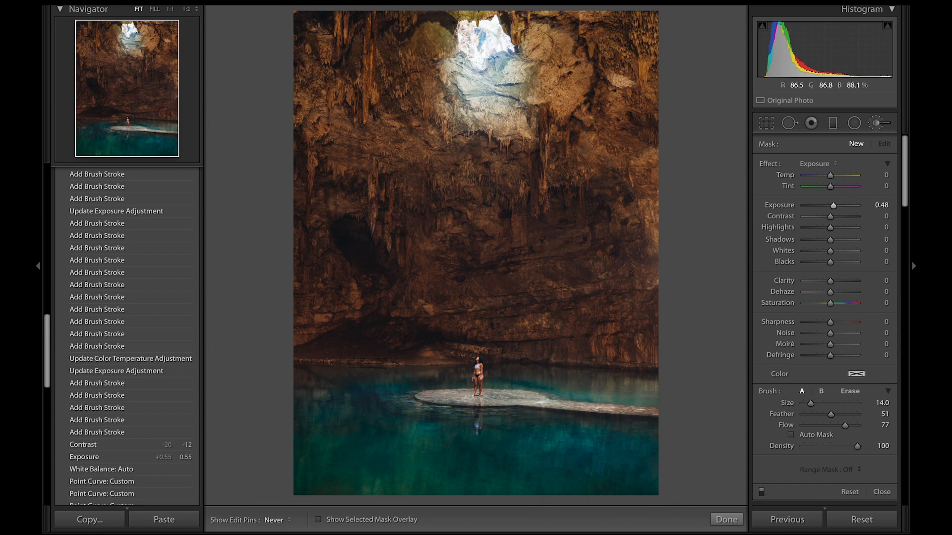
{"action": "left_click_drag", "start_coordinate": [832, 229], "coordinate": [834, 206]}
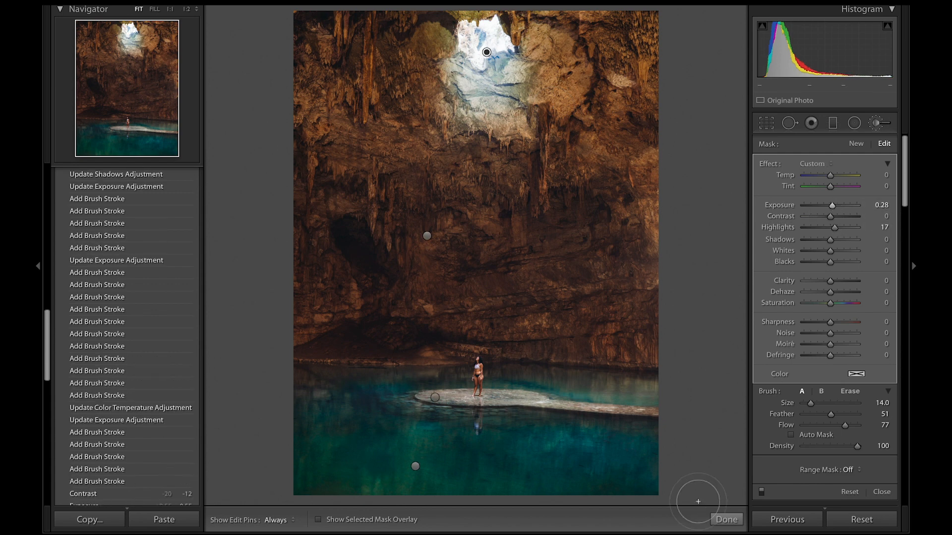
Close the Adjustment Brush and compare the graded photo with its unedited version.
{"action": "left_click", "coordinate": [717, 518]}
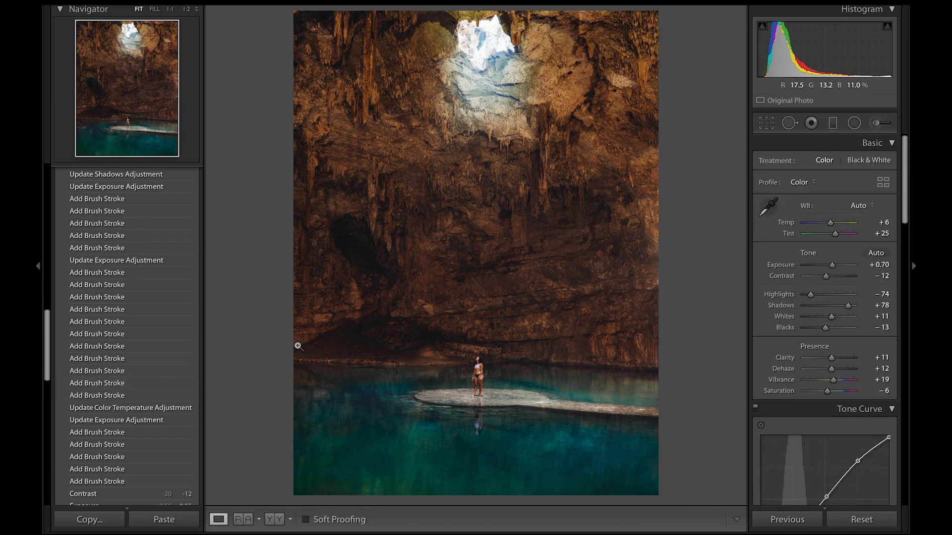
{"action": "key", "text": "backslash"}
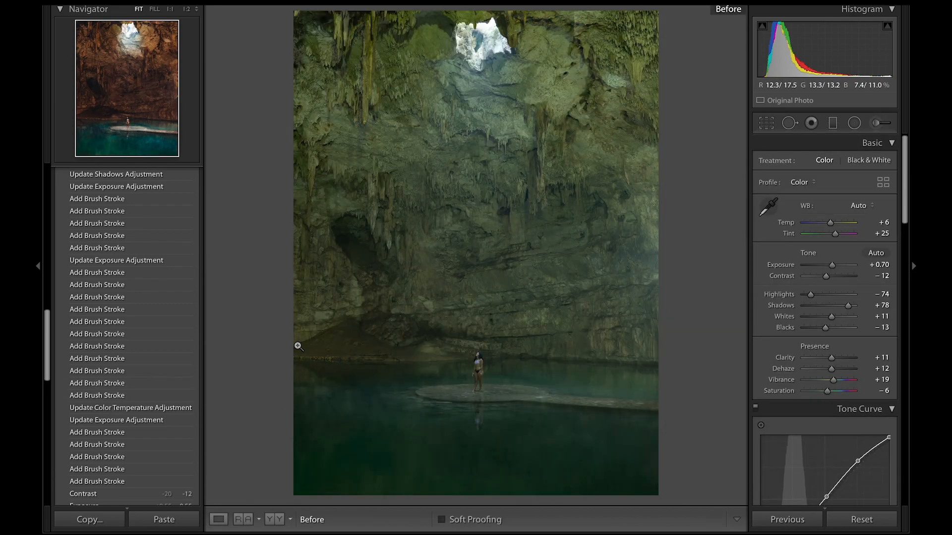
{"action": "key", "text": "backslash"}
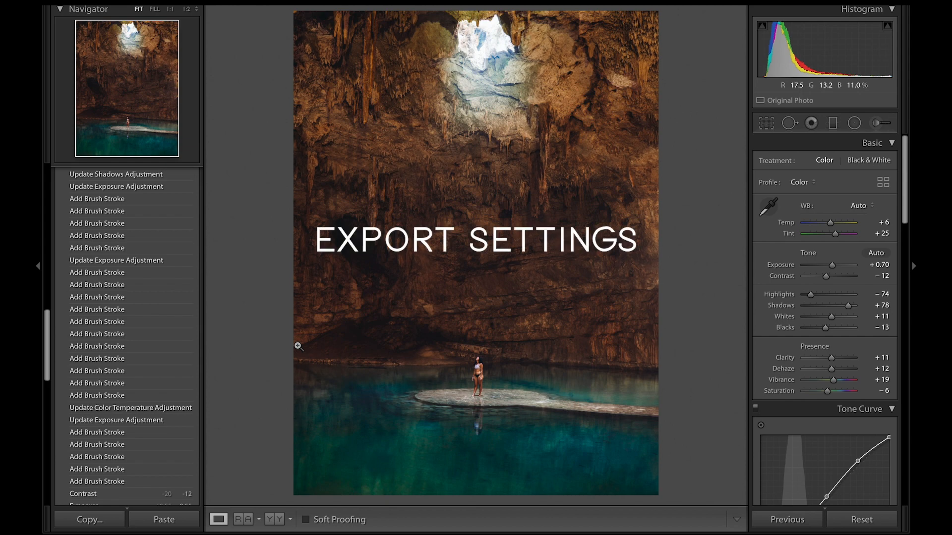
Review the export settings, then export the graded photo as an sRGB JPEG limited to 1,200 K, using a unique name for the duplicate file.
{"action": "left_click", "coordinate": [124, 5]}
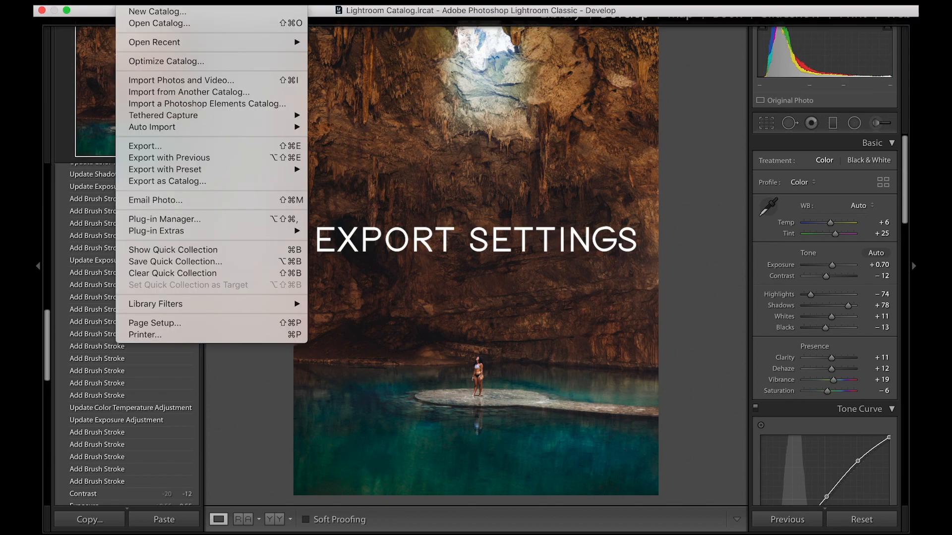
{"action": "left_click", "coordinate": [156, 144]}
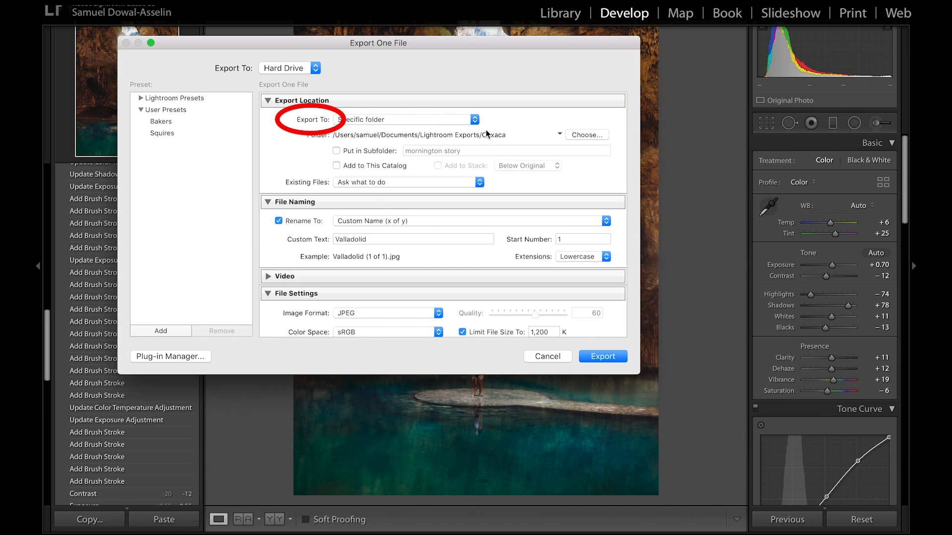
{"action": "scroll", "coordinate": [503, 261], "scroll_direction": "down", "scroll_amount": 5}
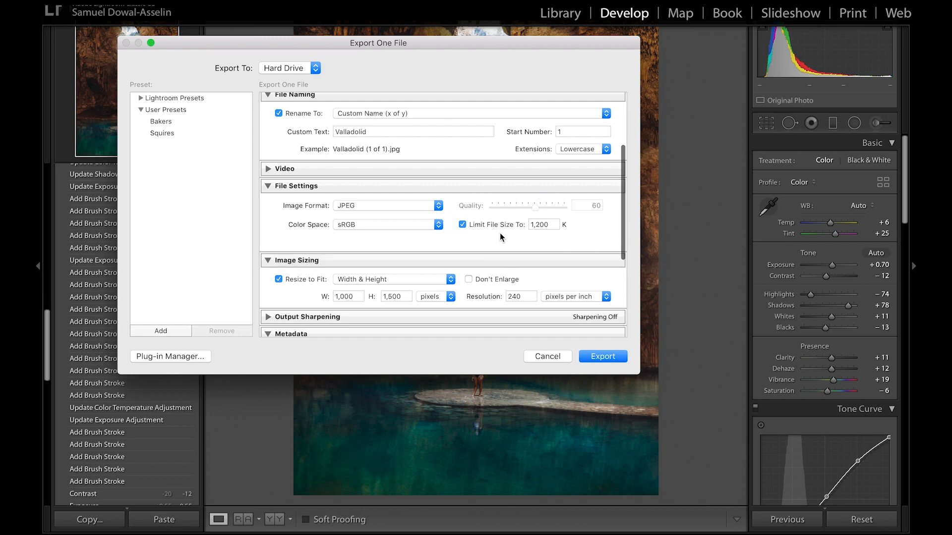
{"action": "scroll", "coordinate": [500, 231], "scroll_direction": "down", "scroll_amount": 3}
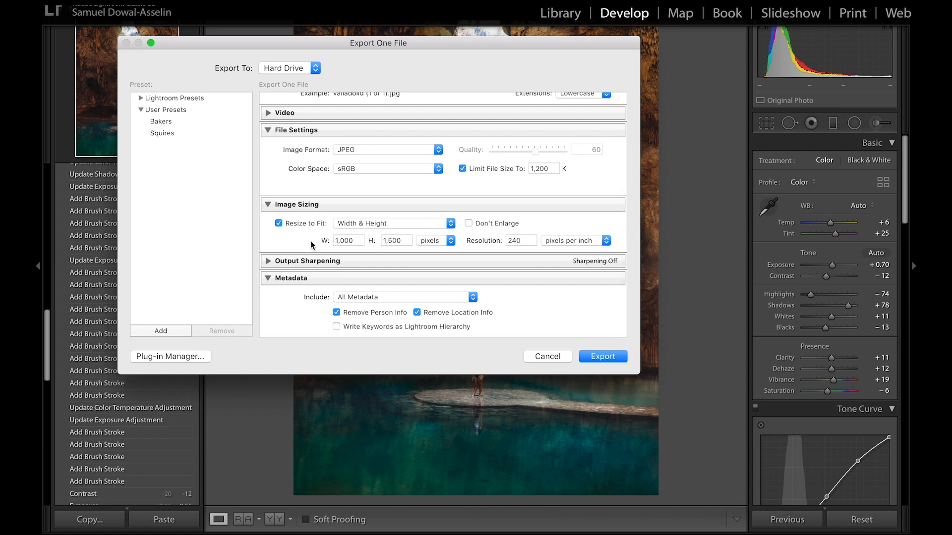
{"action": "scroll", "coordinate": [311, 241], "scroll_direction": "down", "scroll_amount": 3}
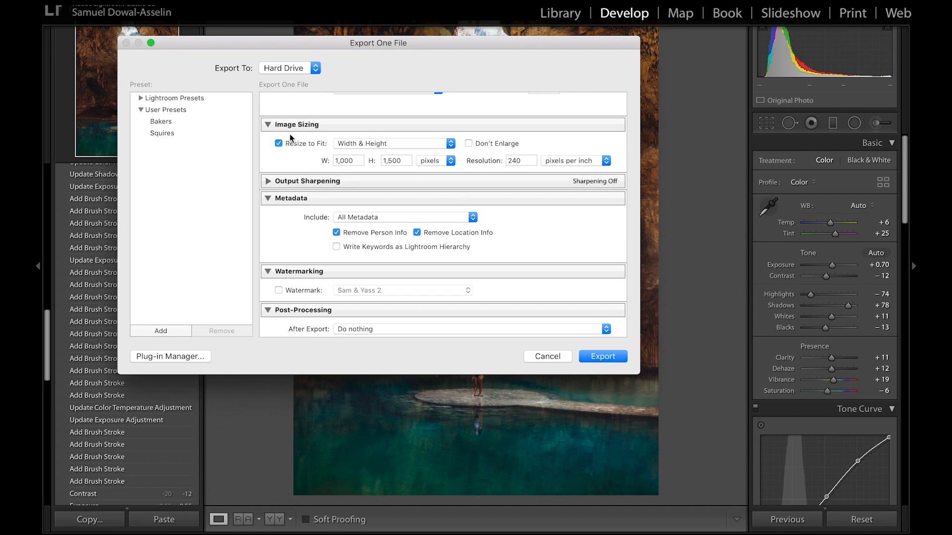
{"action": "scroll", "coordinate": [289, 134], "scroll_direction": "down", "scroll_amount": 1}
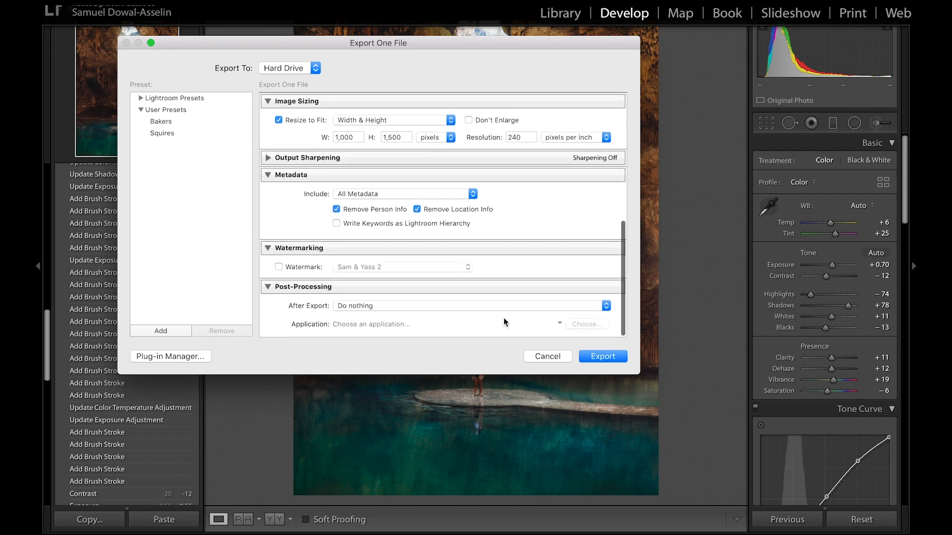
{"action": "scroll", "coordinate": [508, 287], "scroll_direction": "up", "scroll_amount": 10}
{"action": "scroll", "coordinate": [516, 297], "scroll_direction": "down", "scroll_amount": 5}
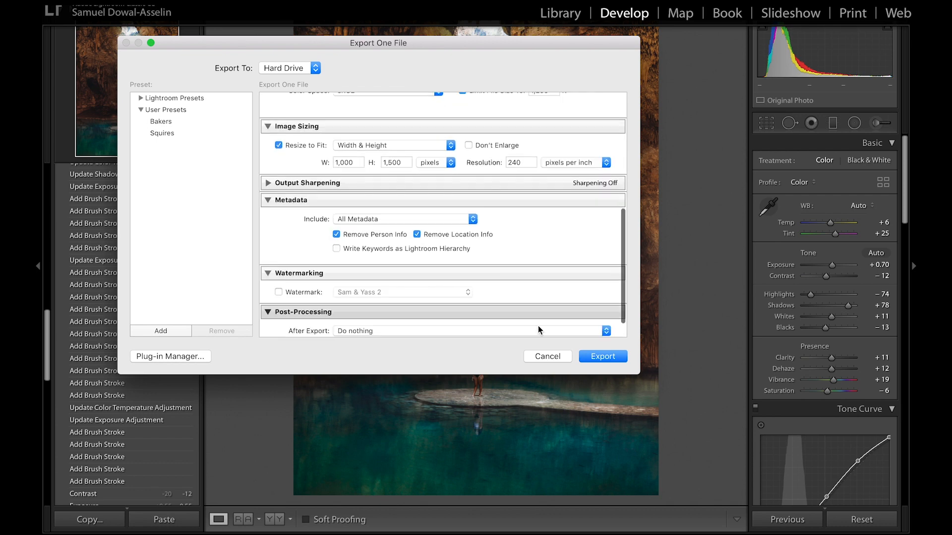
{"action": "left_click", "coordinate": [594, 356]}
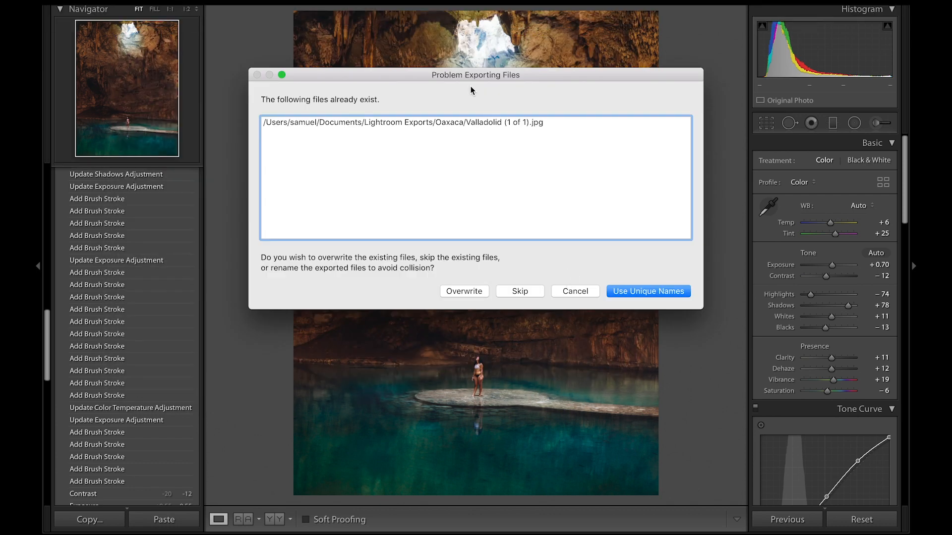
{"action": "left_click", "coordinate": [625, 293]}
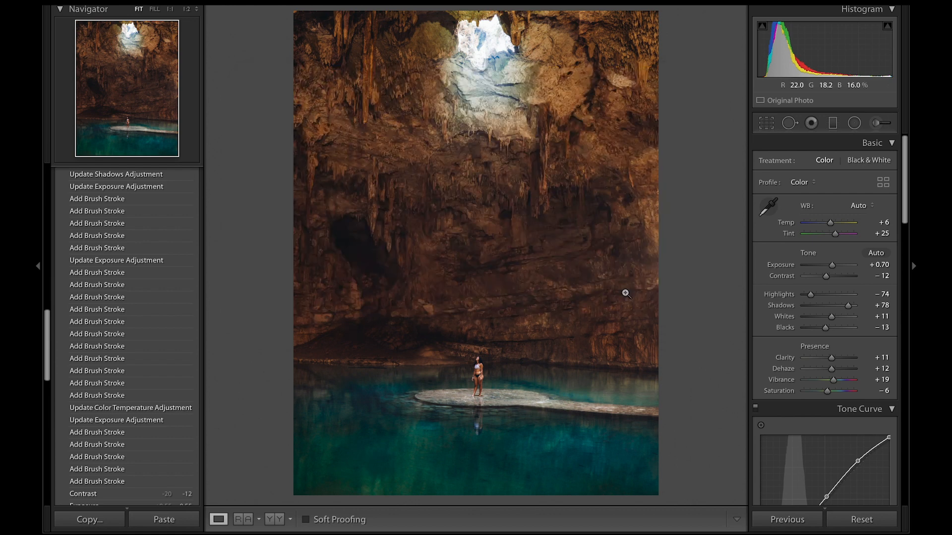
Switch to Finder, enlarge its window and open the Lightroom Exports folder.
{"action": "mouse_move", "coordinate": [282, 510]}
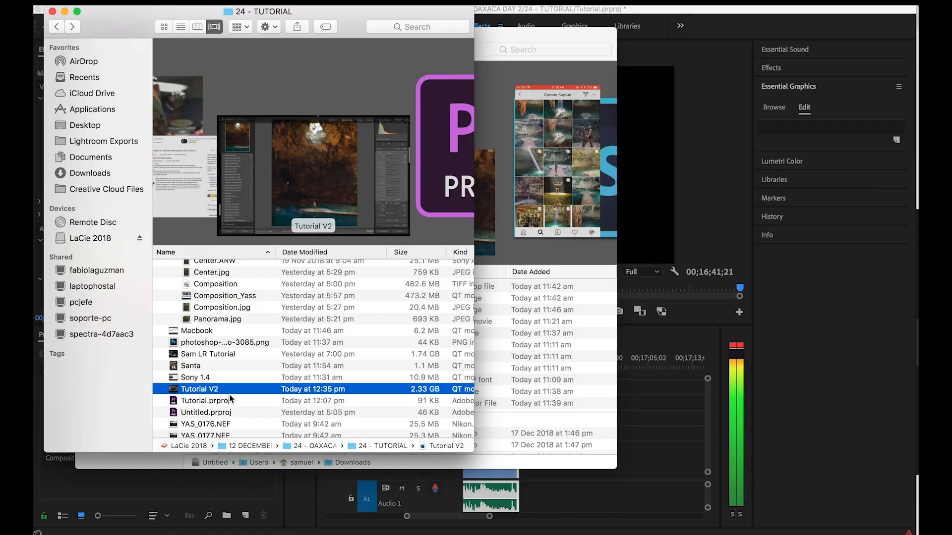
{"action": "double_click", "coordinate": [474, 451]}
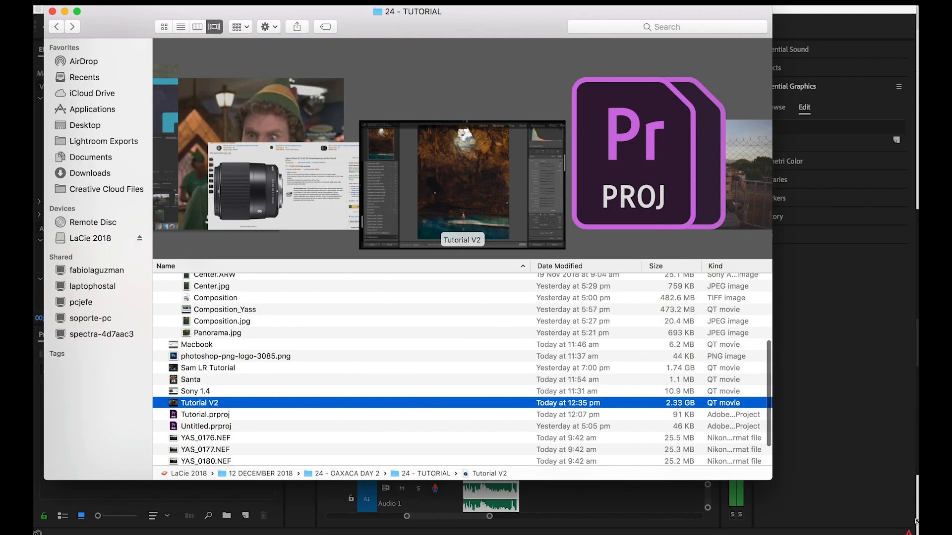
{"action": "left_click", "coordinate": [109, 143]}
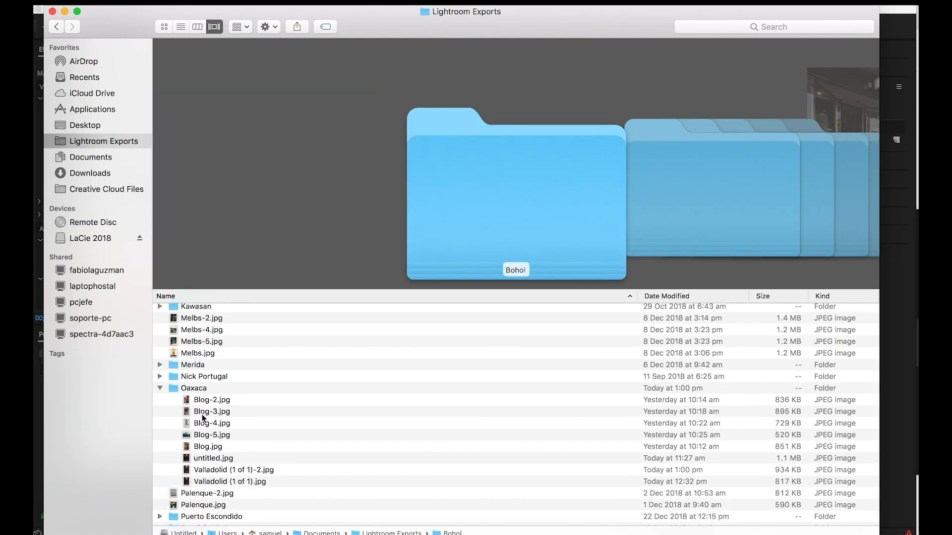
Send Valladolid (1 of 1)-2.jpg from the Oaxaca folder to the owner's device through AirDrop and finish sharing.
{"action": "left_click", "coordinate": [209, 472]}
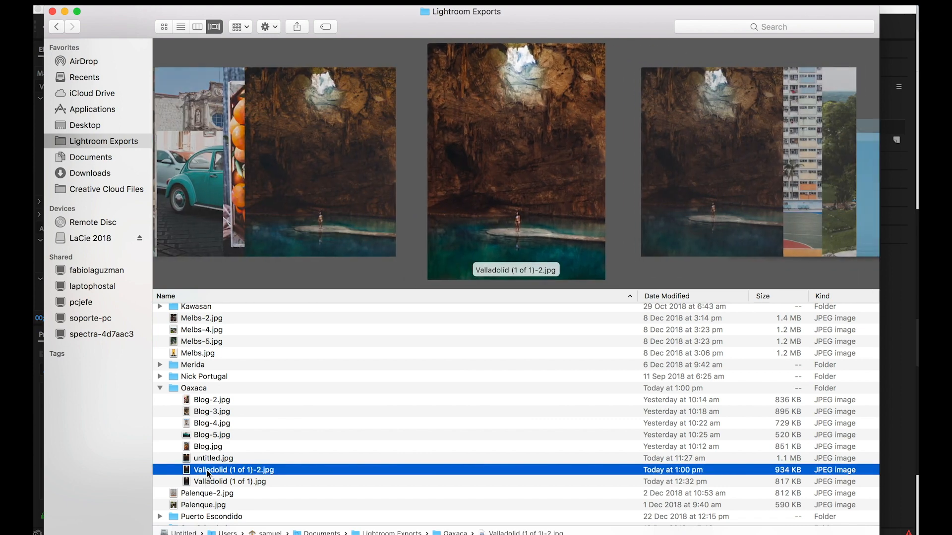
{"action": "right_click", "coordinate": [208, 472]}
{"action": "mouse_move", "coordinate": [367, 425]}
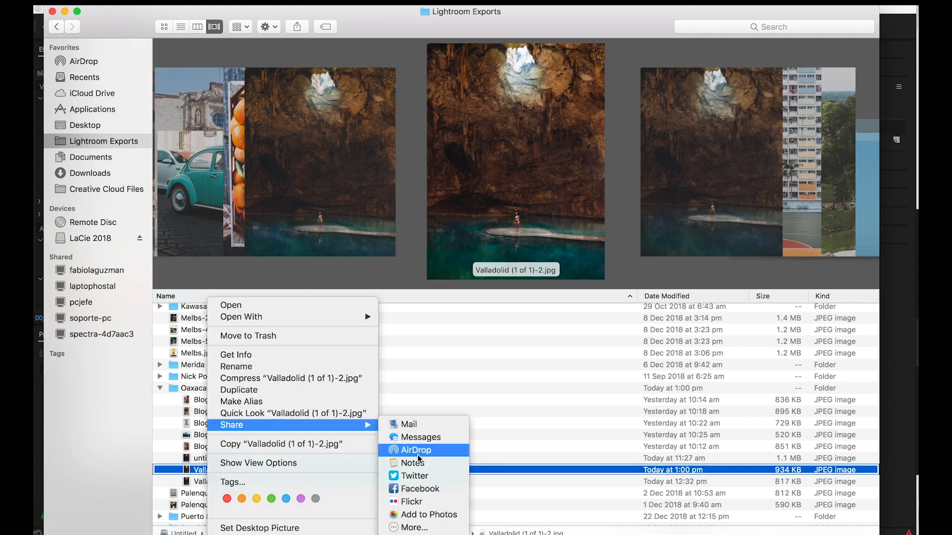
{"action": "left_click", "coordinate": [415, 448]}
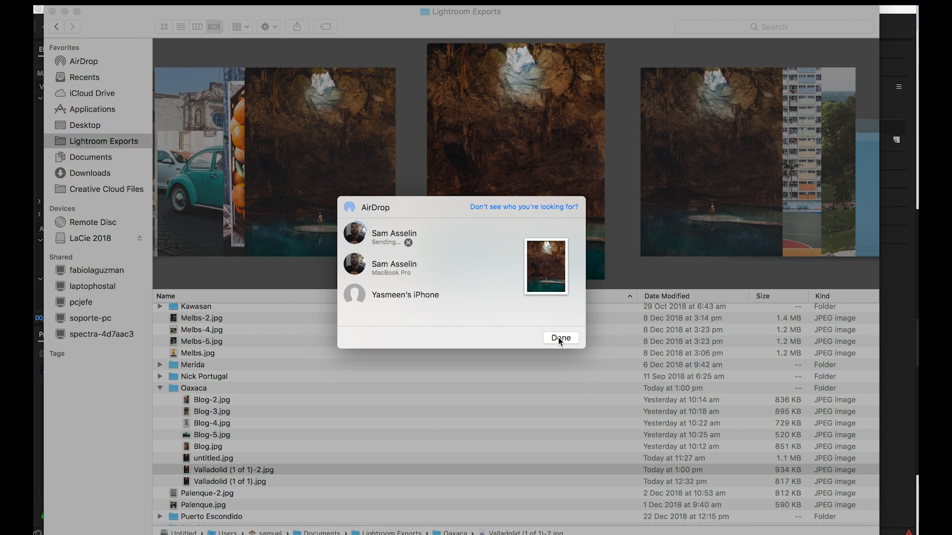
{"action": "left_click", "coordinate": [560, 339]}
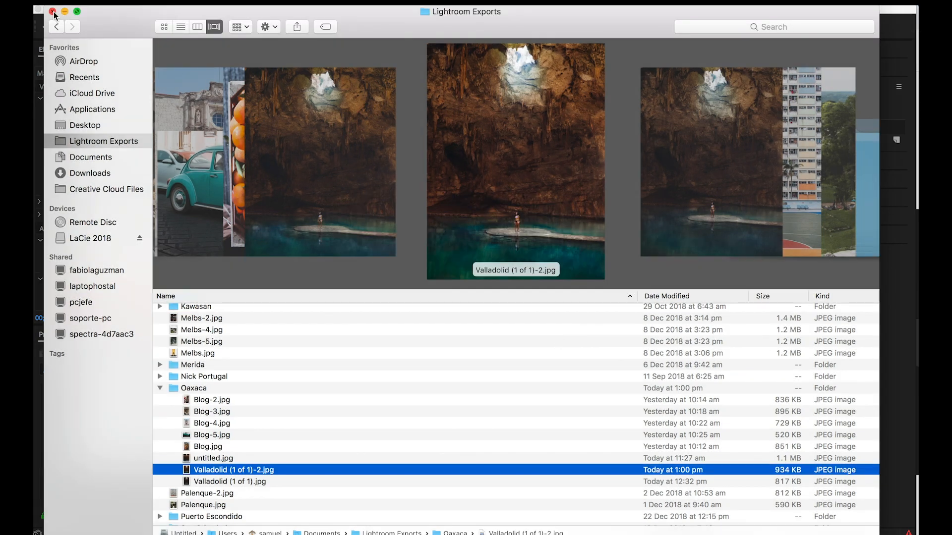